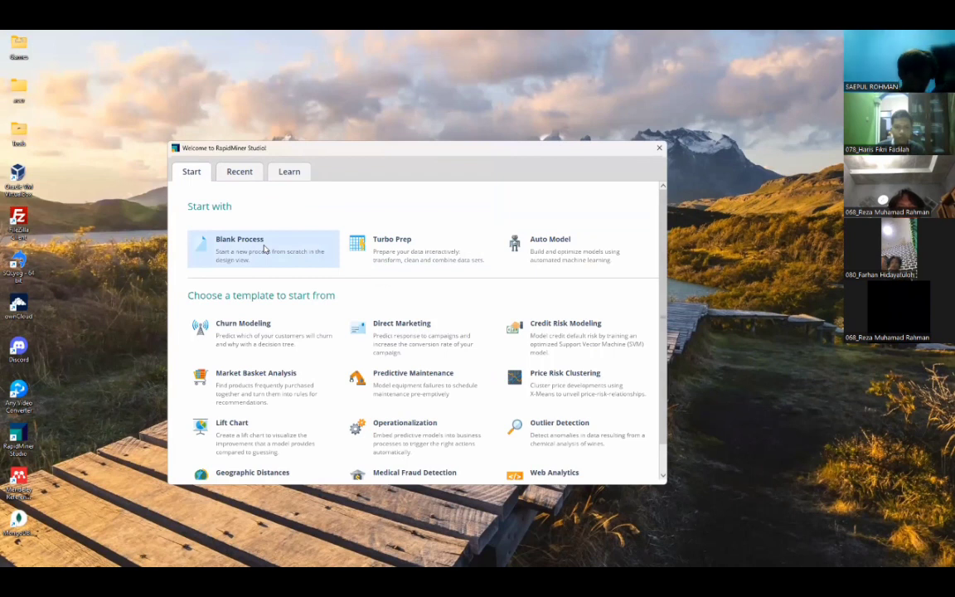
Step: Start a blank process and add a Read CSV operator near the upper left of the process canvas
click(265, 249)
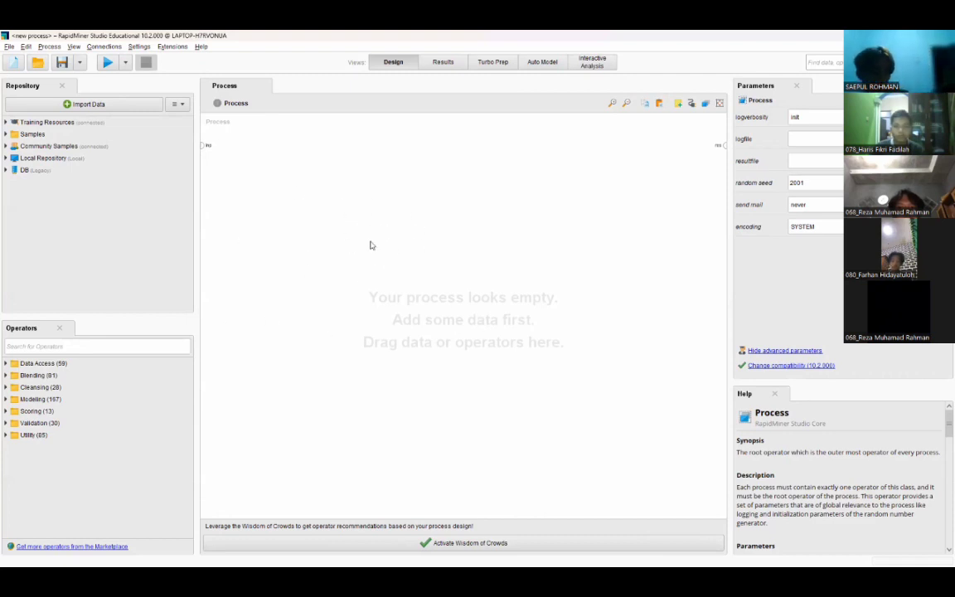
click(123, 340)
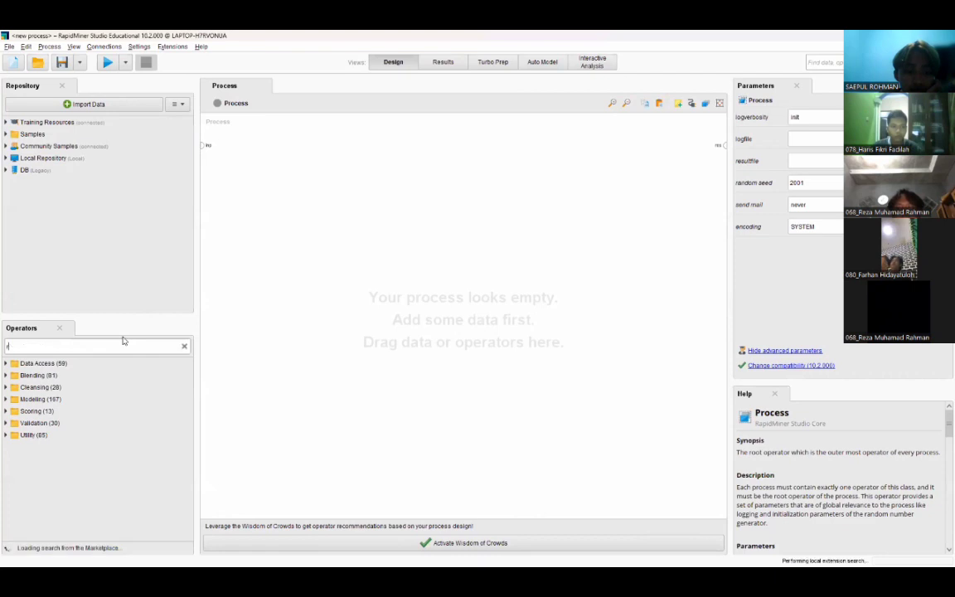
text(read cs)
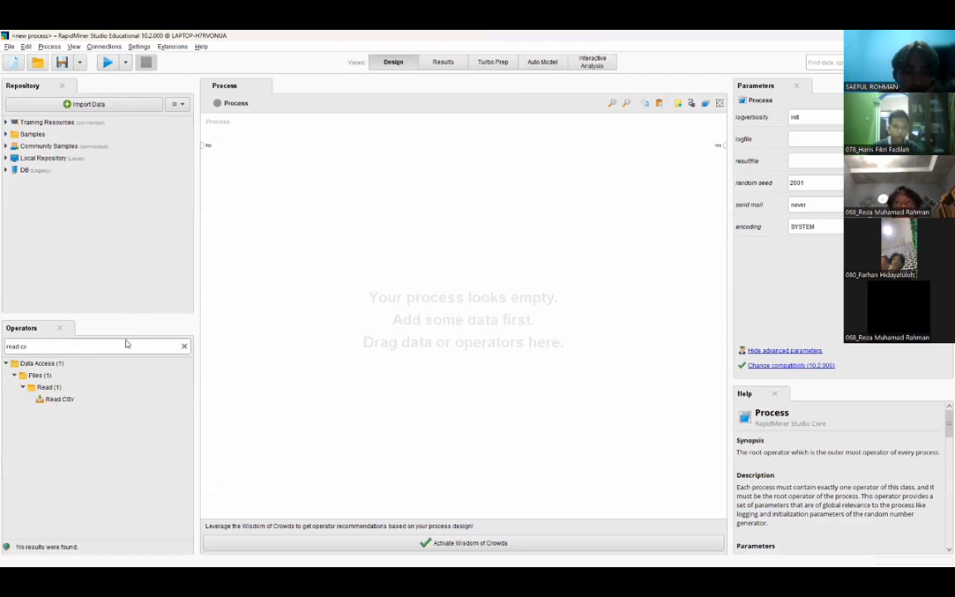
drag(57, 399, 247, 214)
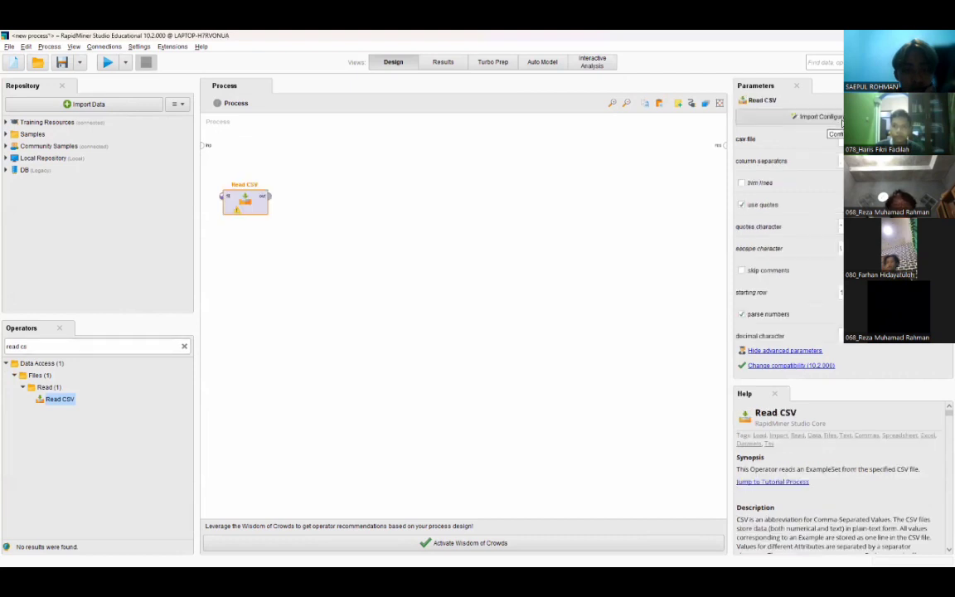
Step: Configure Read CSV to import Anemia_Dataset.csv from Documents, accepting the proposed data format and column types
click(811, 116)
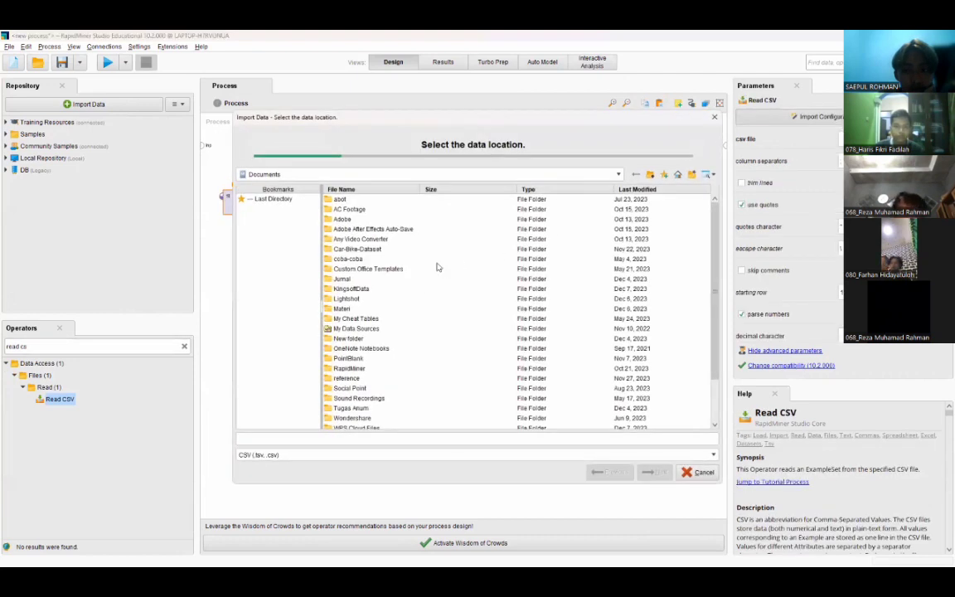
scroll(428, 287, down, 3)
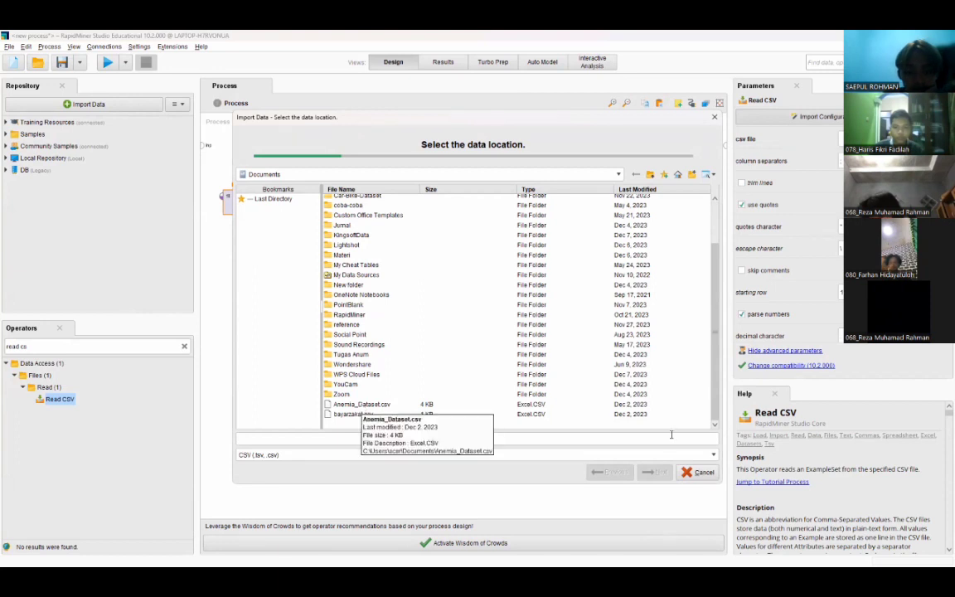
click(362, 405)
click(659, 474)
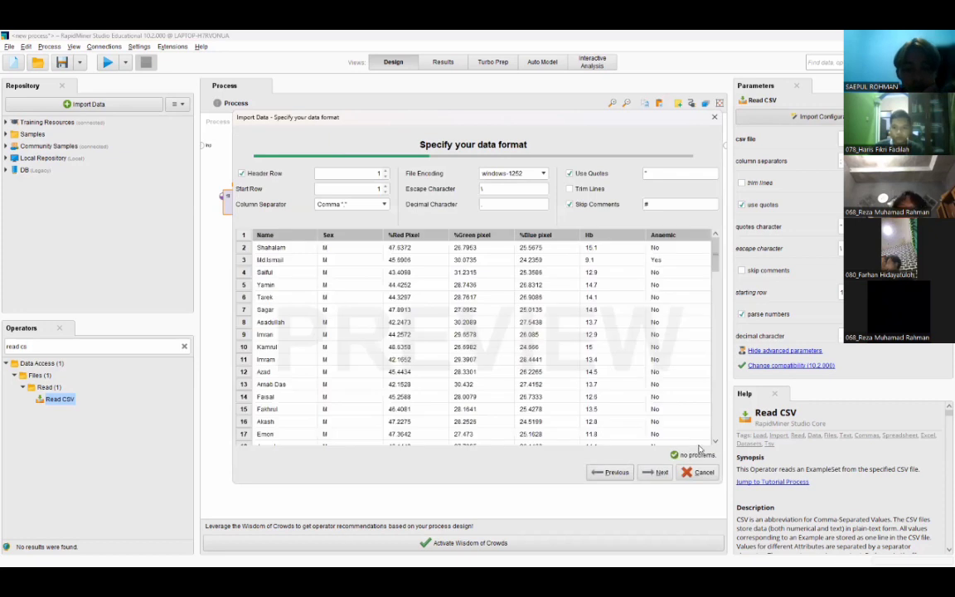
click(657, 473)
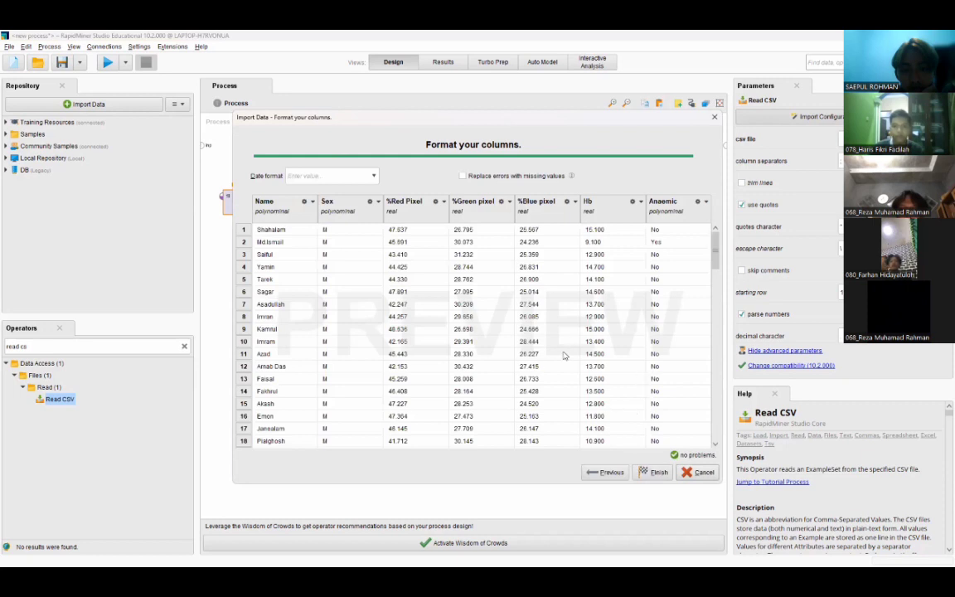
click(656, 471)
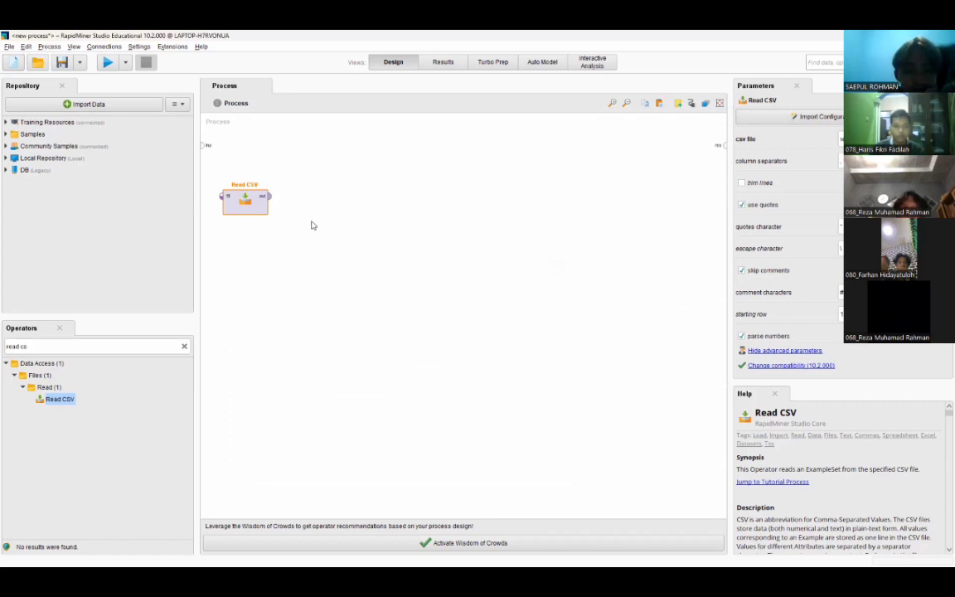
Step: Add a Set Role operator after Read CSV, connected to the Read CSV output
click(184, 347)
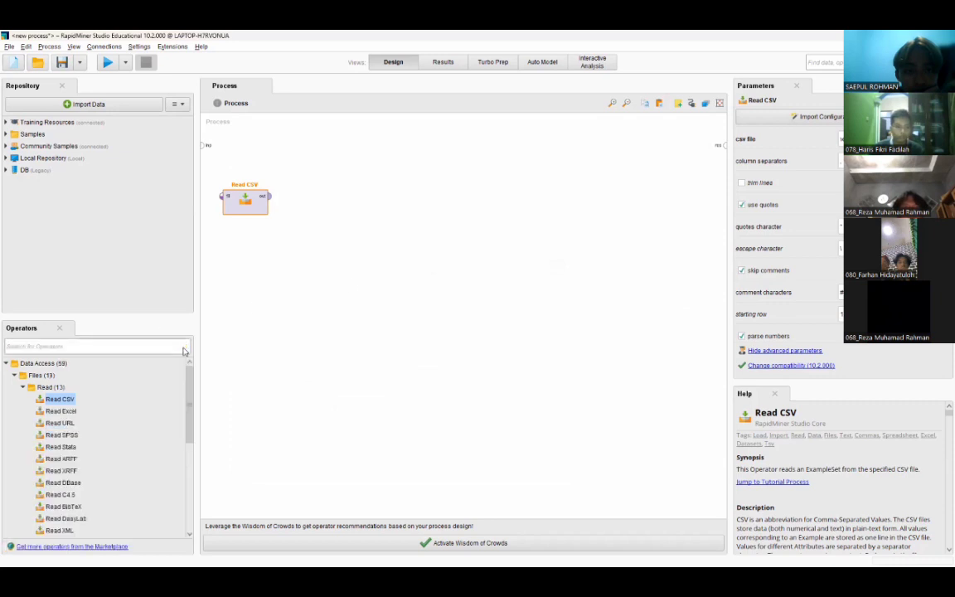
text(set role)
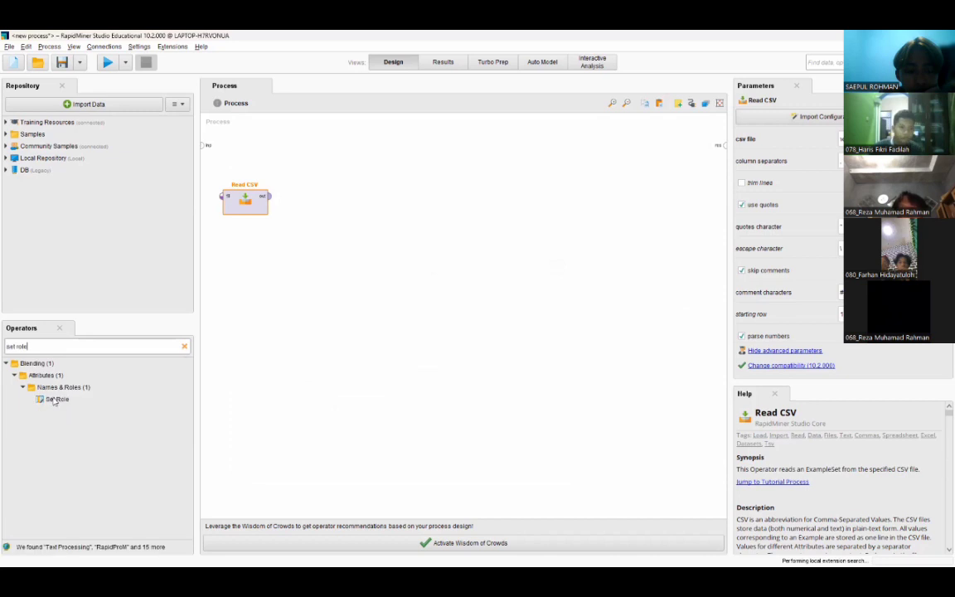
drag(51, 399, 289, 197)
click(315, 209)
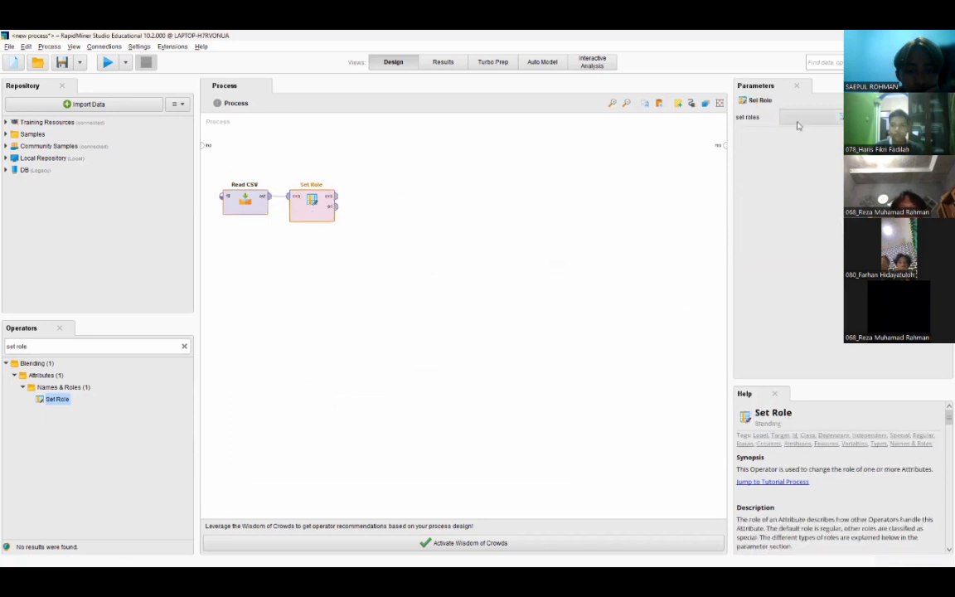
Step: Assign the label role to the Anaemic attribute in the Set Role operator
click(813, 120)
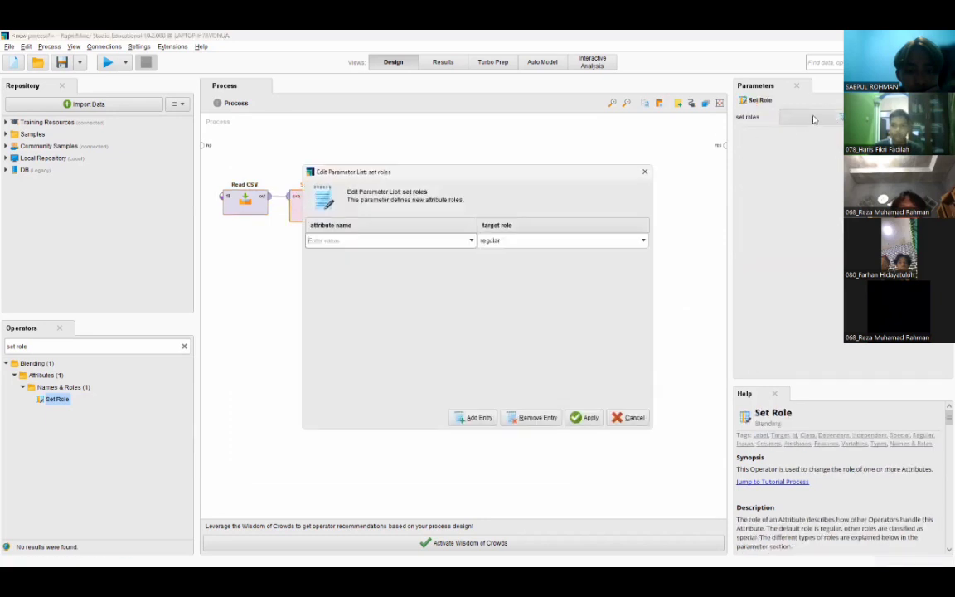
click(471, 240)
click(340, 286)
click(558, 243)
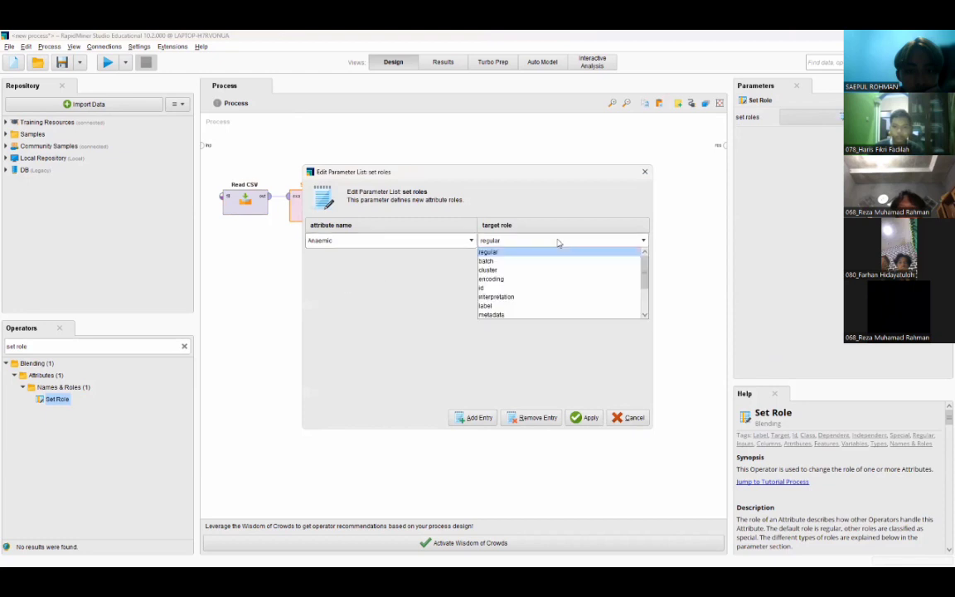
click(526, 306)
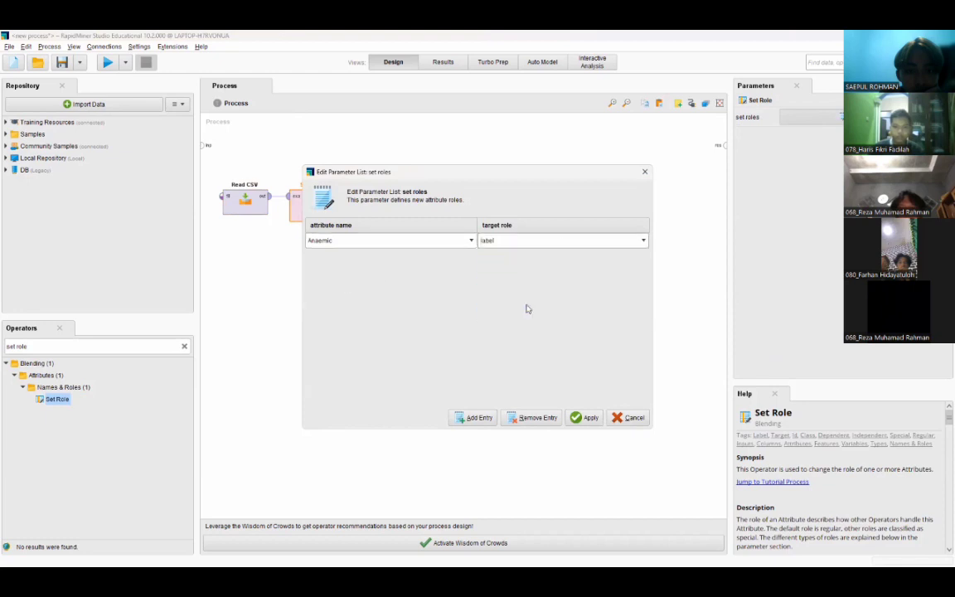
click(582, 417)
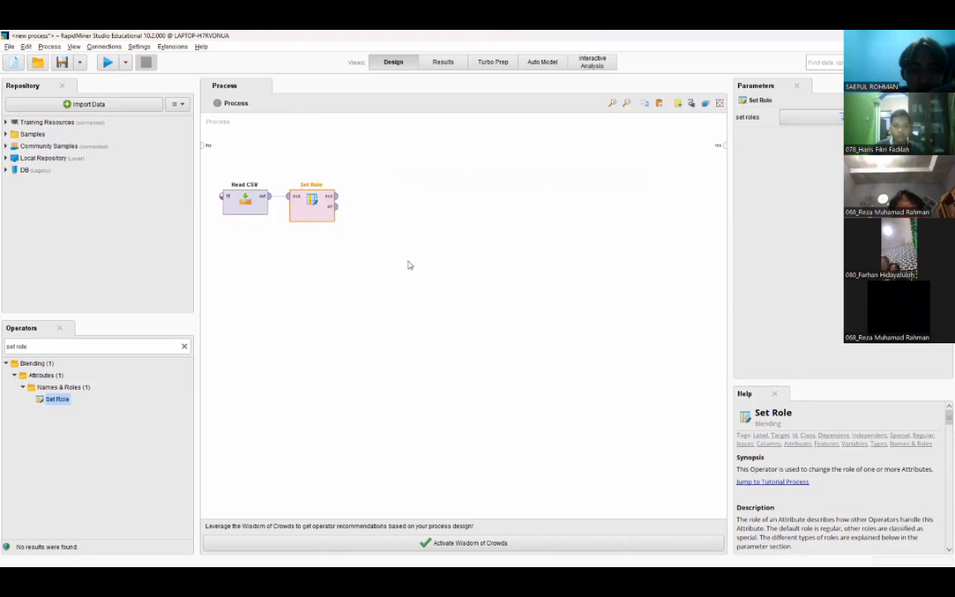
Step: Add a Split Data operator after Set Role and connect Set Role's example set output to its input
click(185, 346)
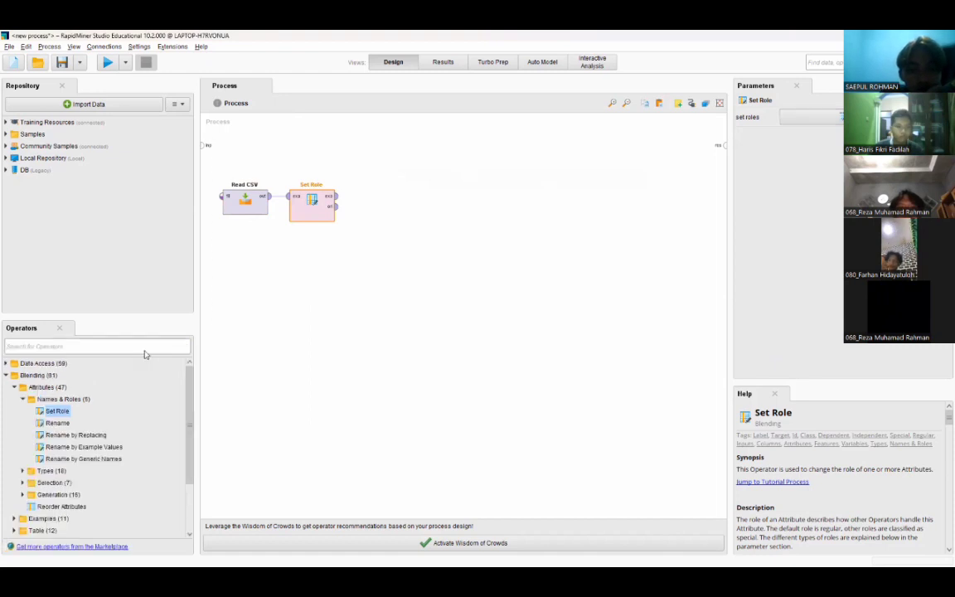
text(split)
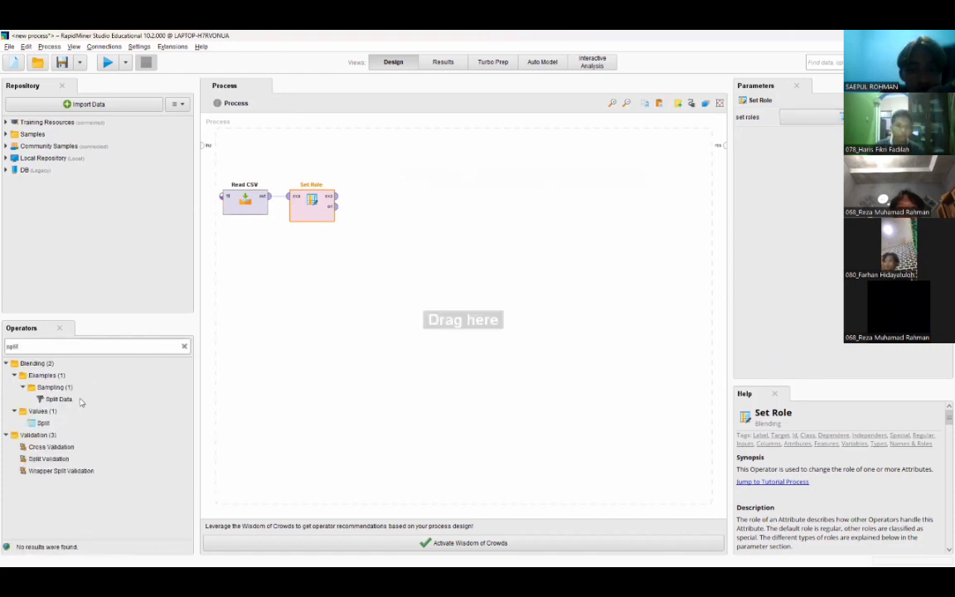
drag(62, 398, 380, 203)
click(335, 197)
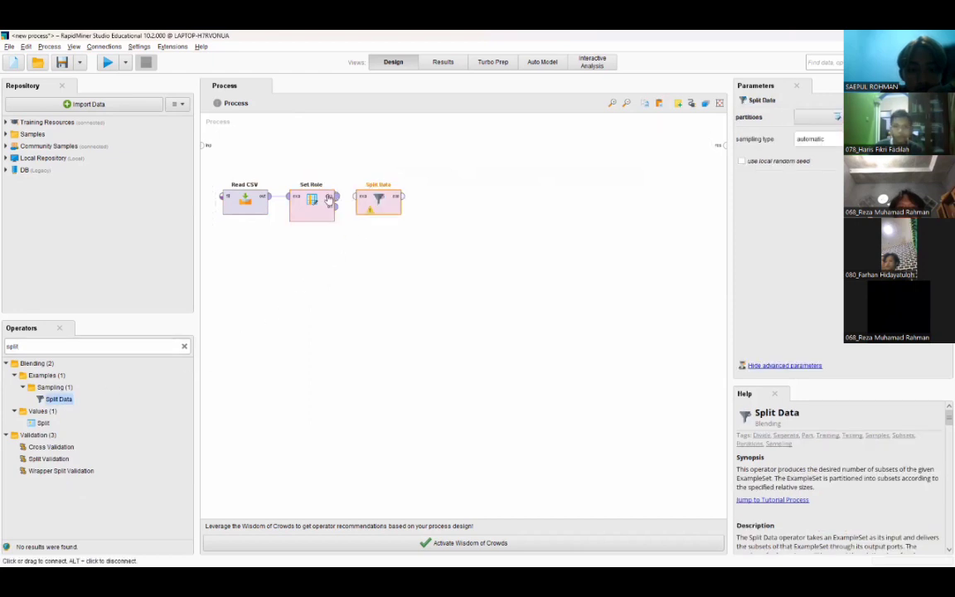
click(374, 199)
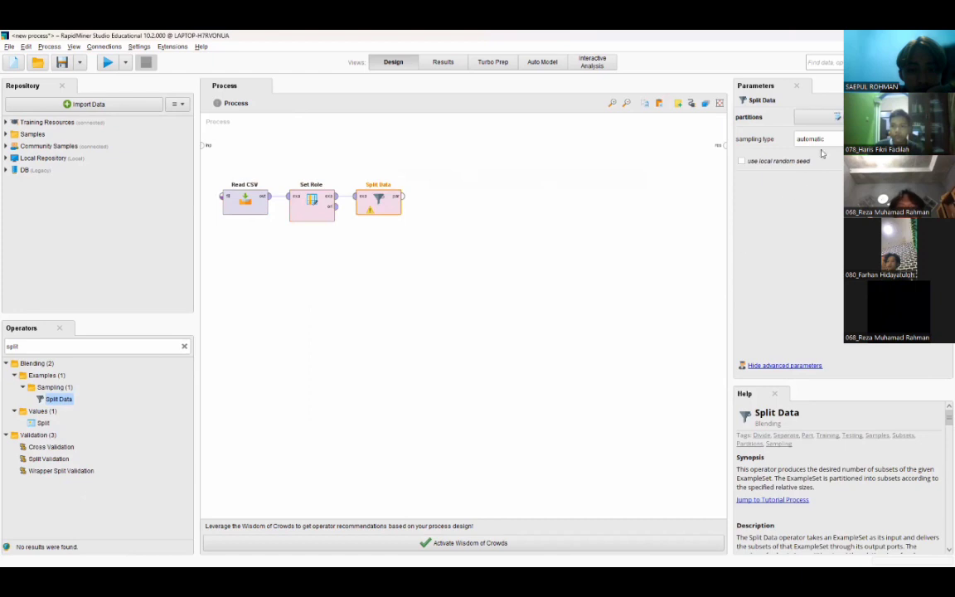
Step: Define two Split Data partitions with ratios 0.8 and 0.2
click(371, 212)
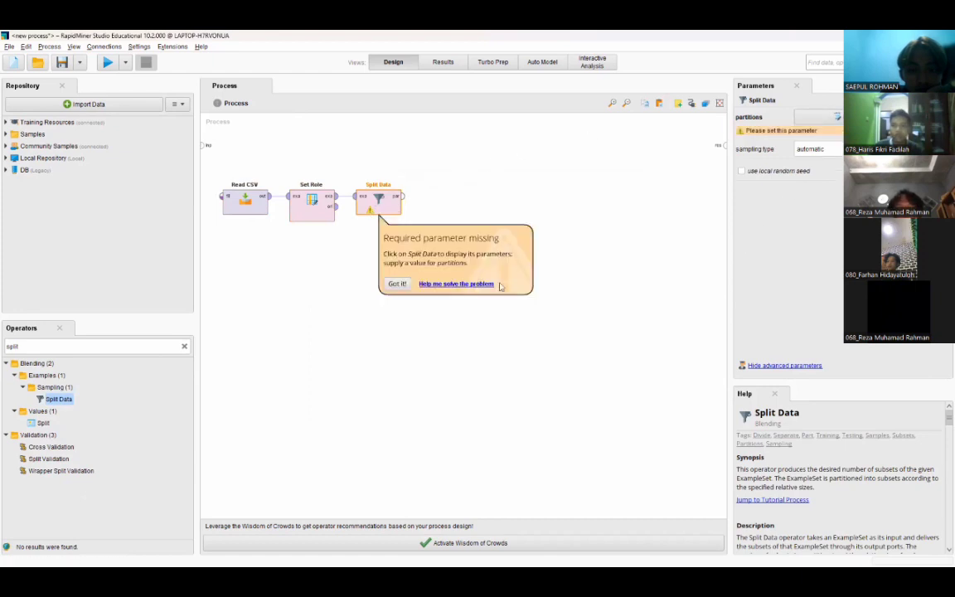
click(397, 284)
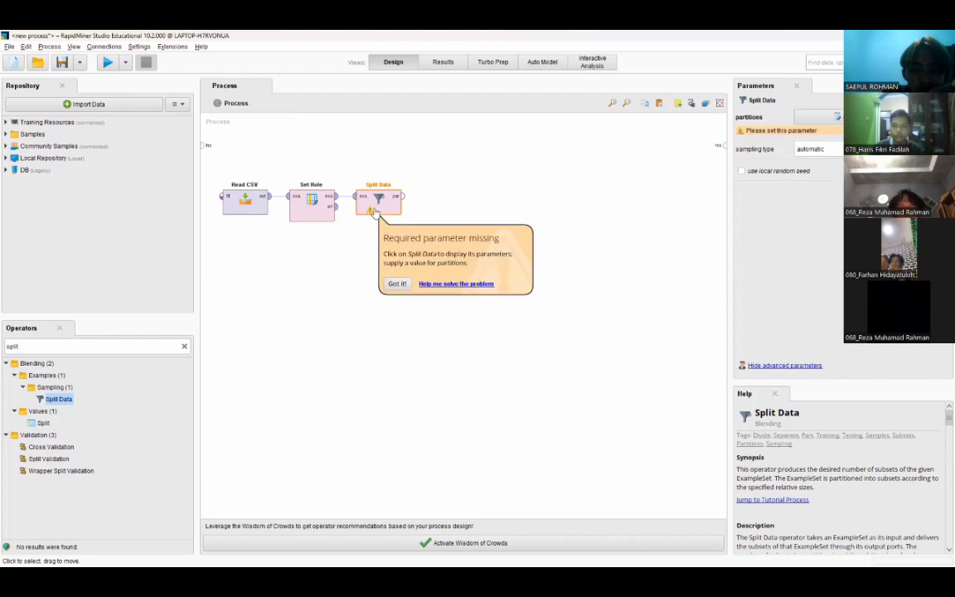
click(399, 284)
click(312, 207)
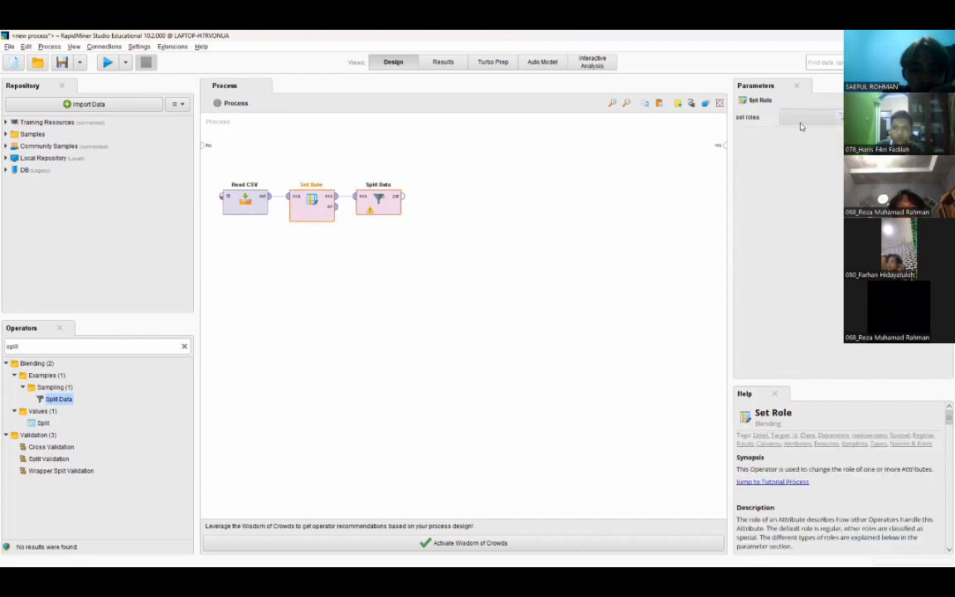
click(378, 199)
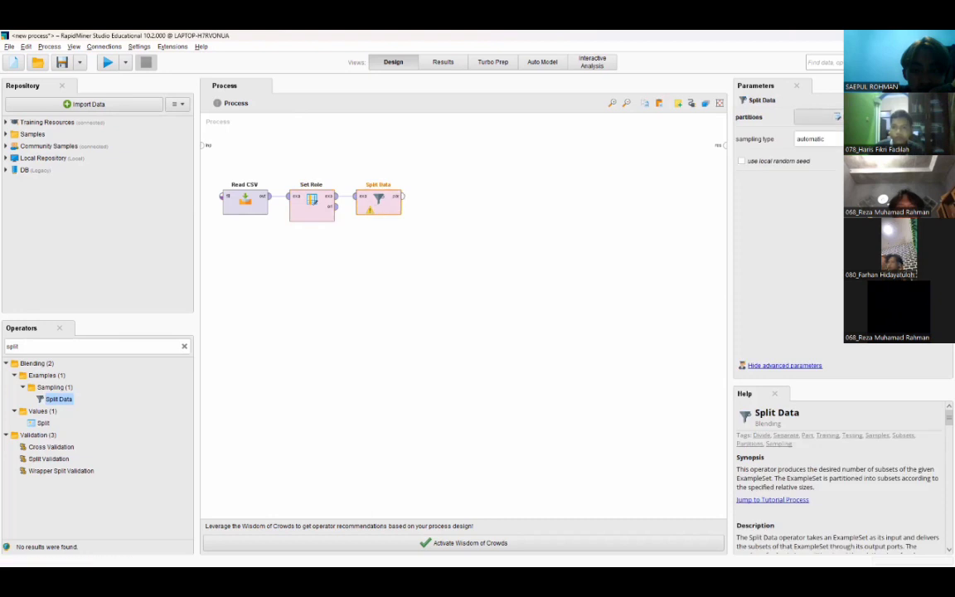
click(817, 116)
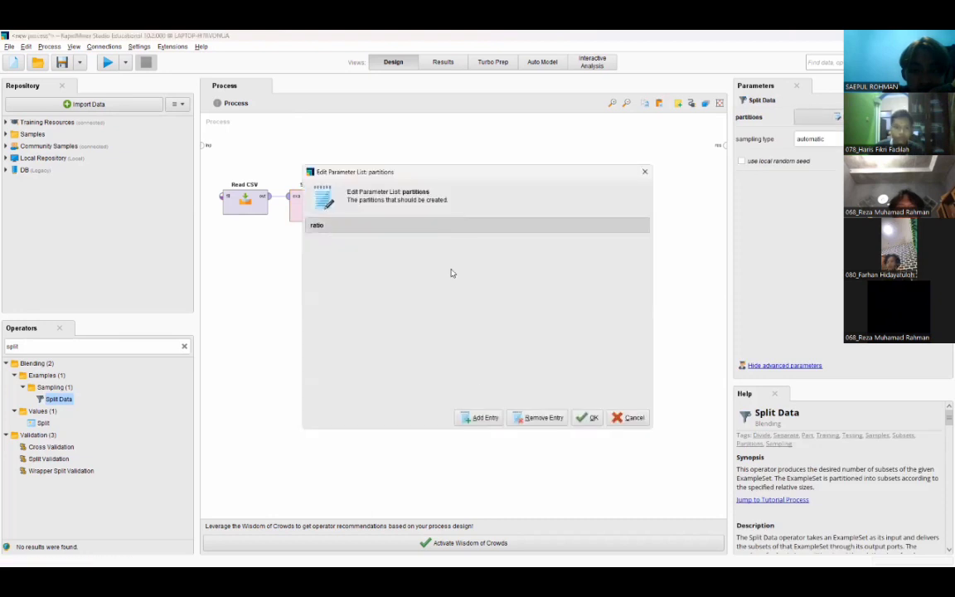
click(480, 417)
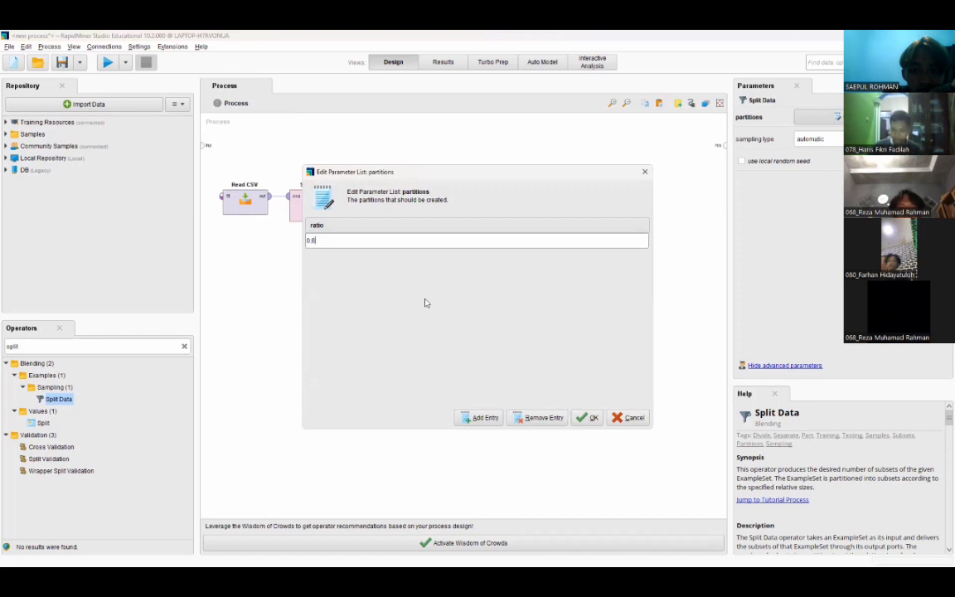
click(484, 418)
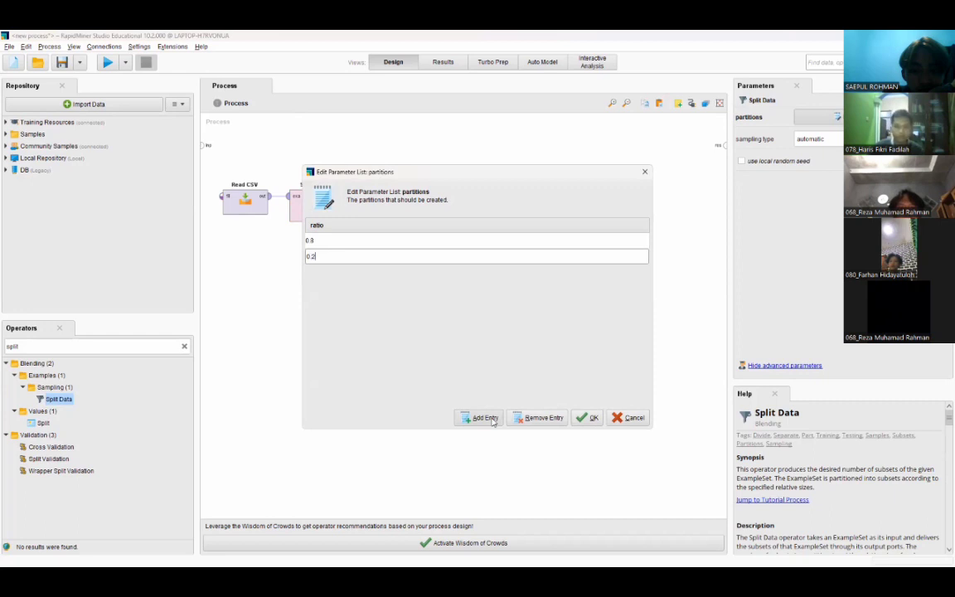
click(588, 419)
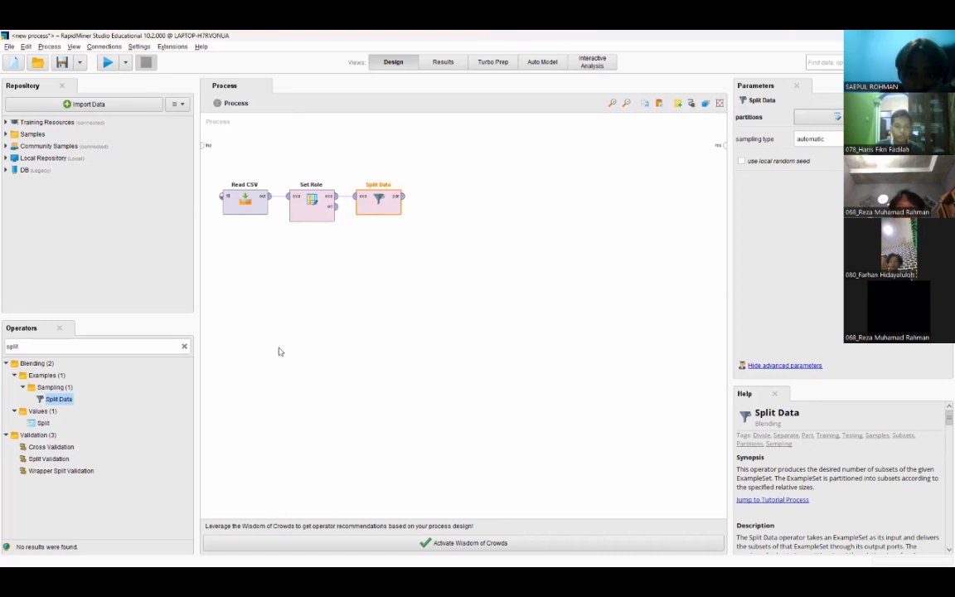
Step: Add a k-NN operator close beside Split Data and connect the first partition output to its training input
click(184, 348)
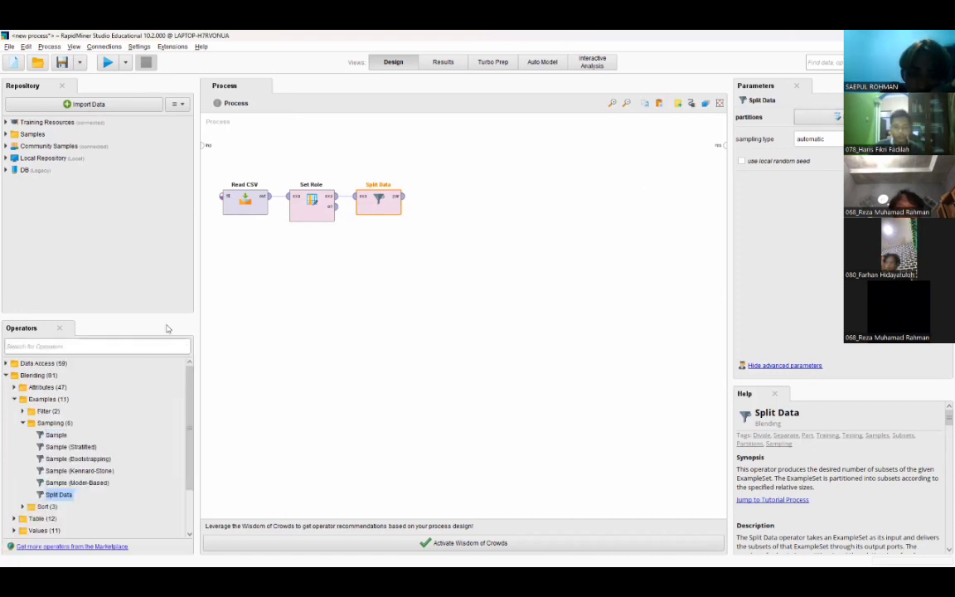
text(knn)
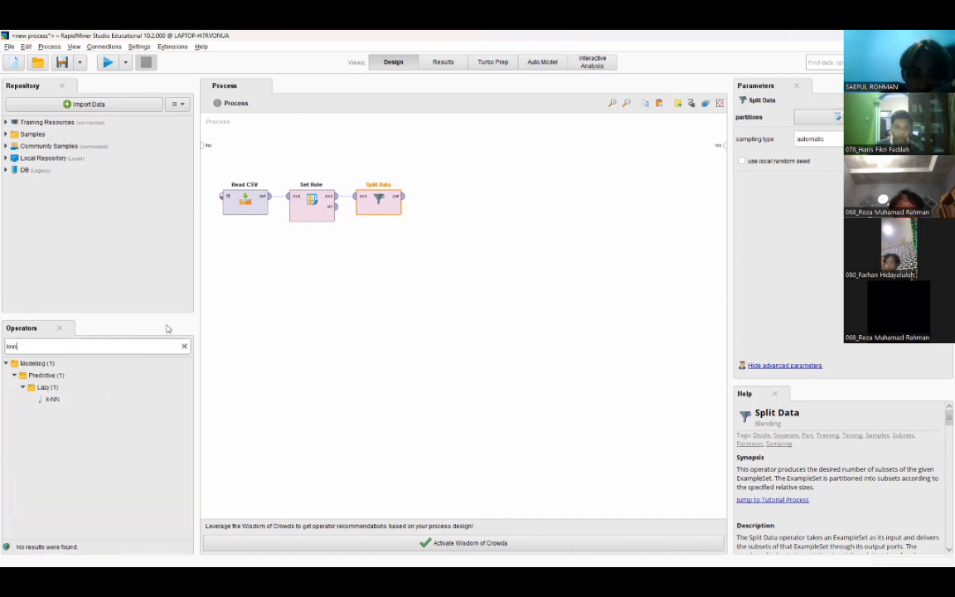
drag(51, 398, 54, 399)
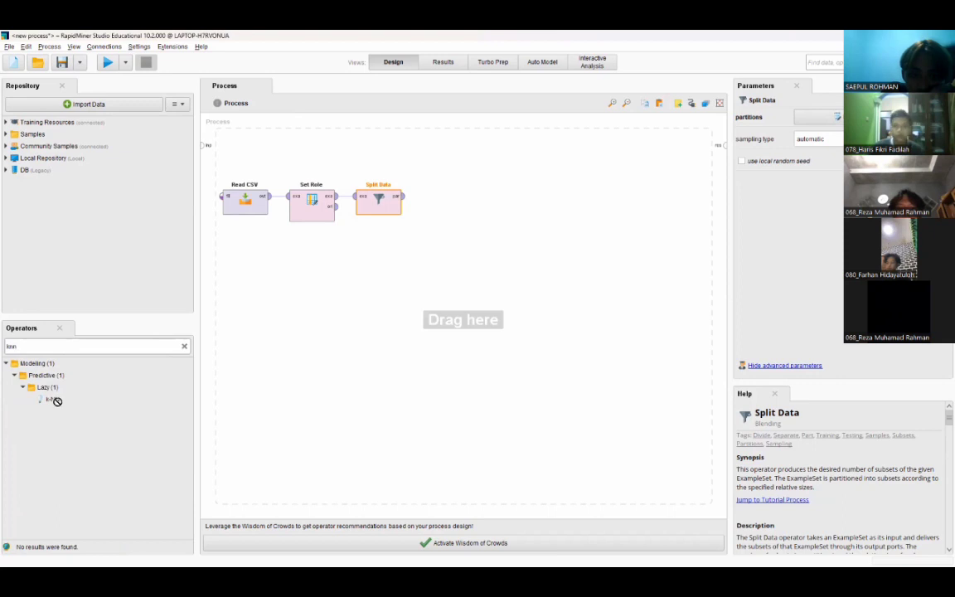
drag(56, 400, 478, 202)
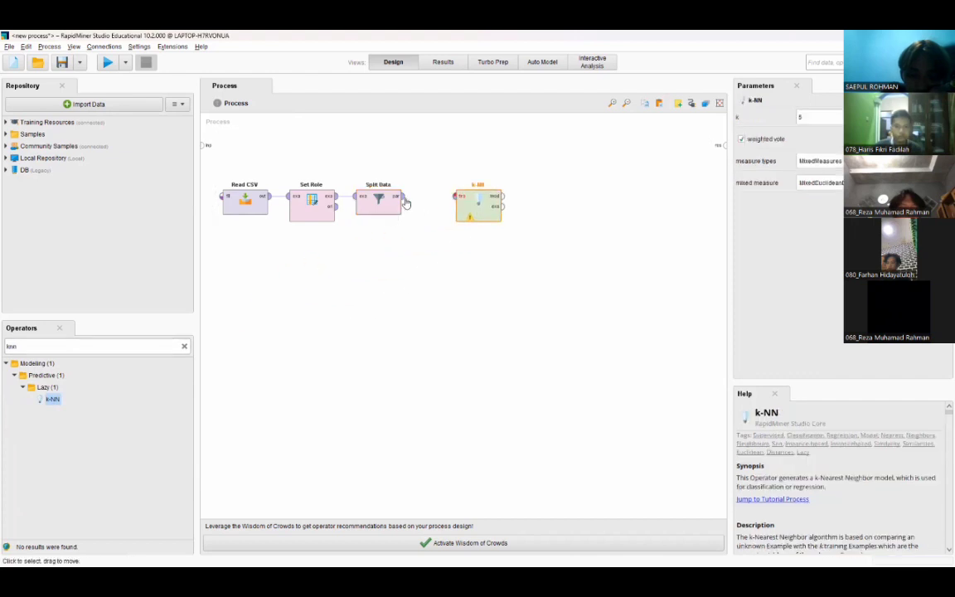
click(373, 199)
drag(403, 196, 460, 197)
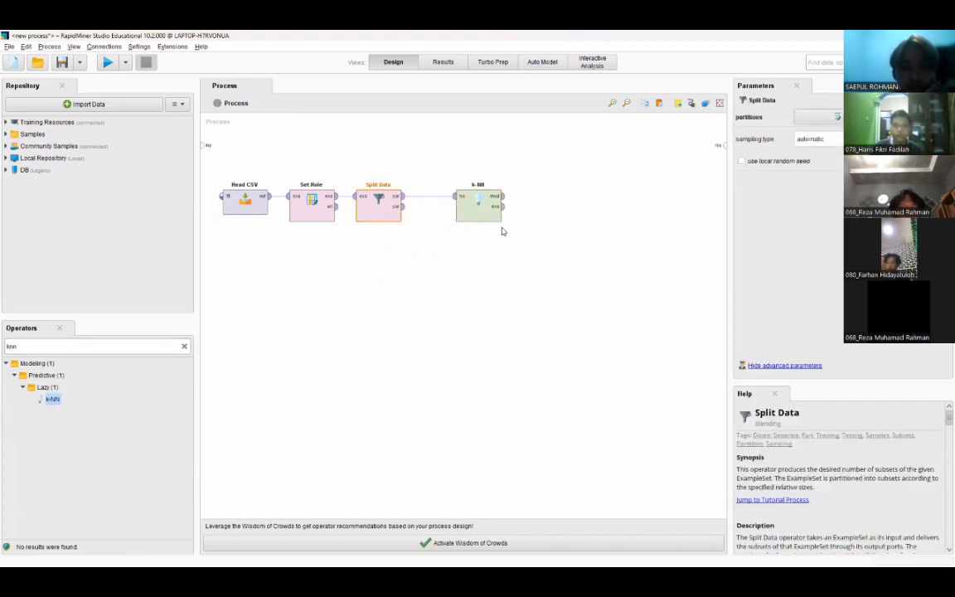
click(488, 216)
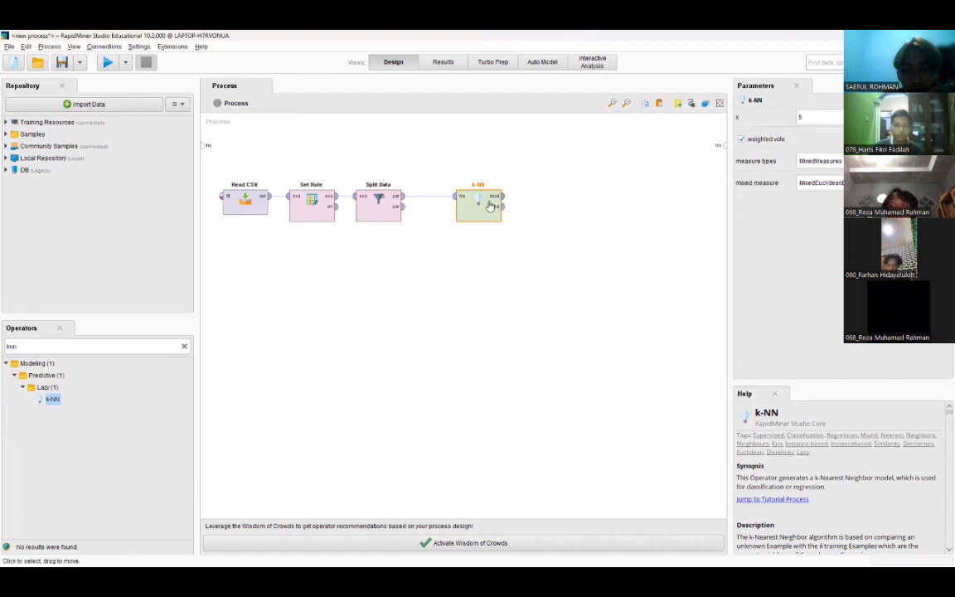
drag(491, 205, 458, 204)
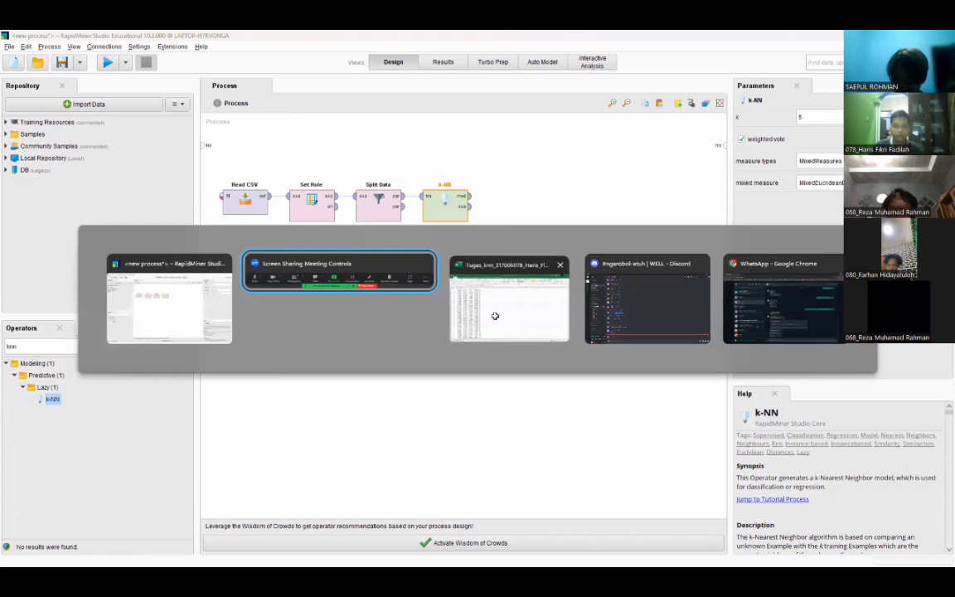
Step: Switch to the k-NN workbook in Excel and examine the dataset and the worked Euclidean distance formulas in rows 106 to 108
click(495, 316)
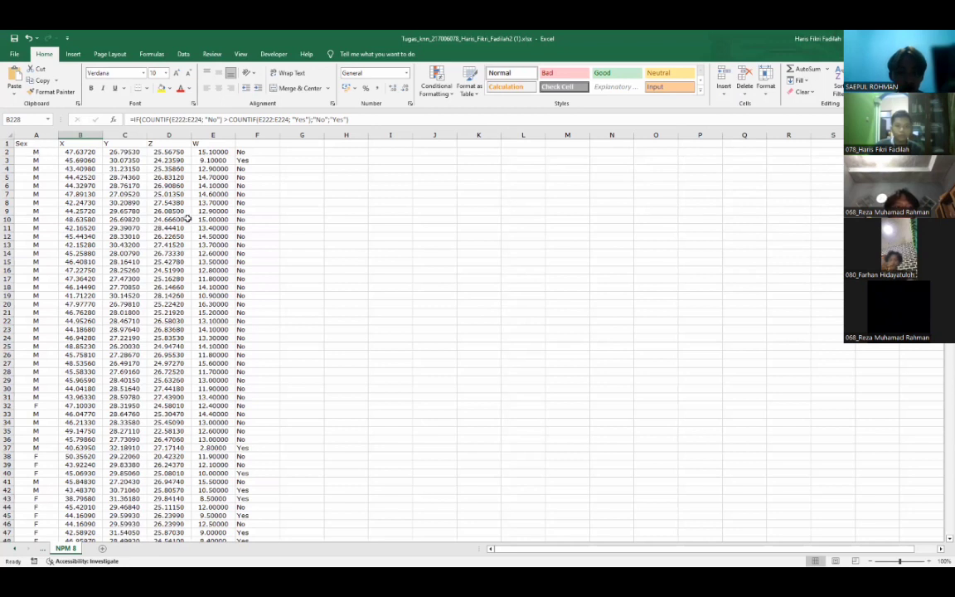
scroll(214, 300, down, 1)
scroll(214, 304, down, 15)
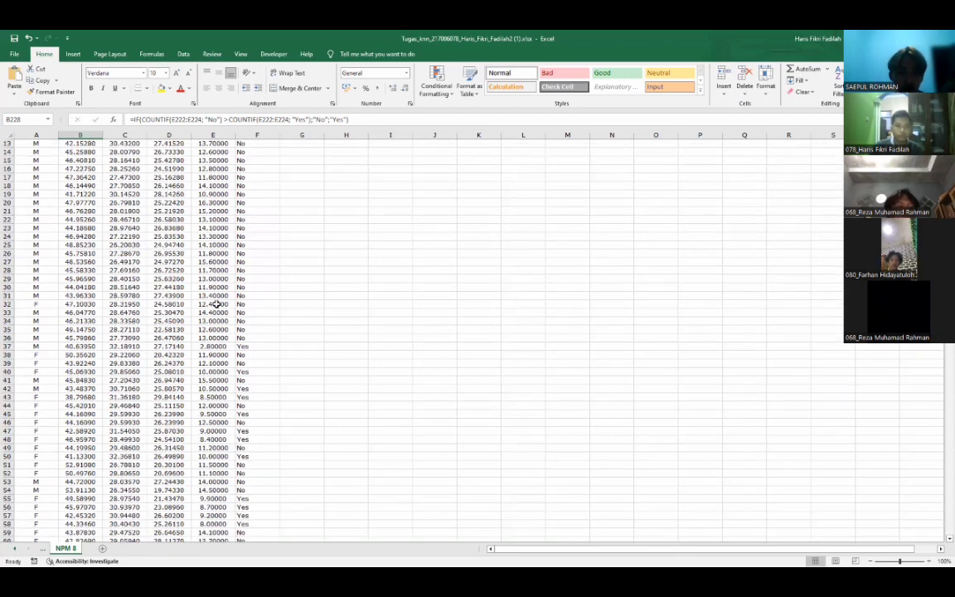
scroll(214, 304, down, 12)
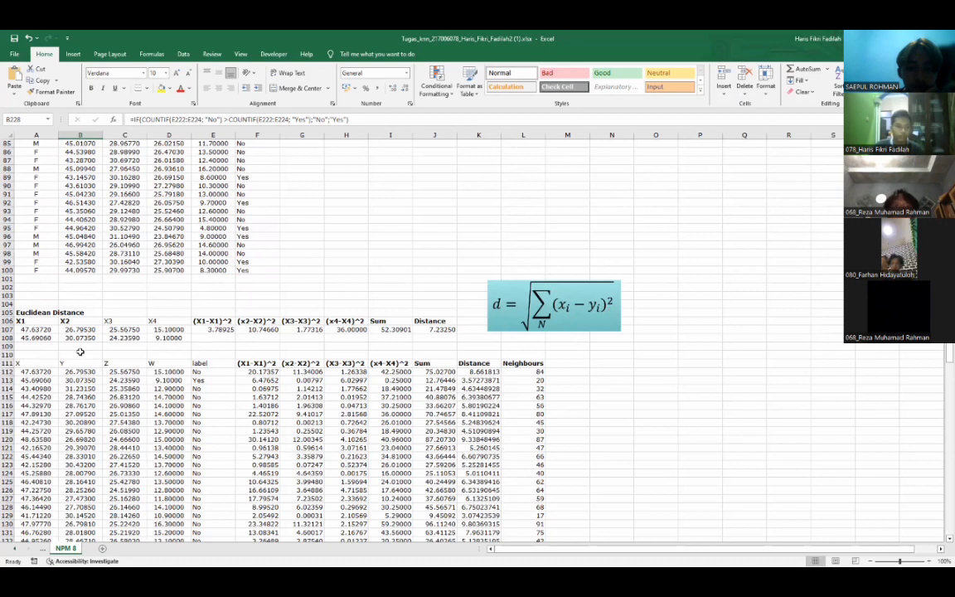
drag(39, 330, 86, 329)
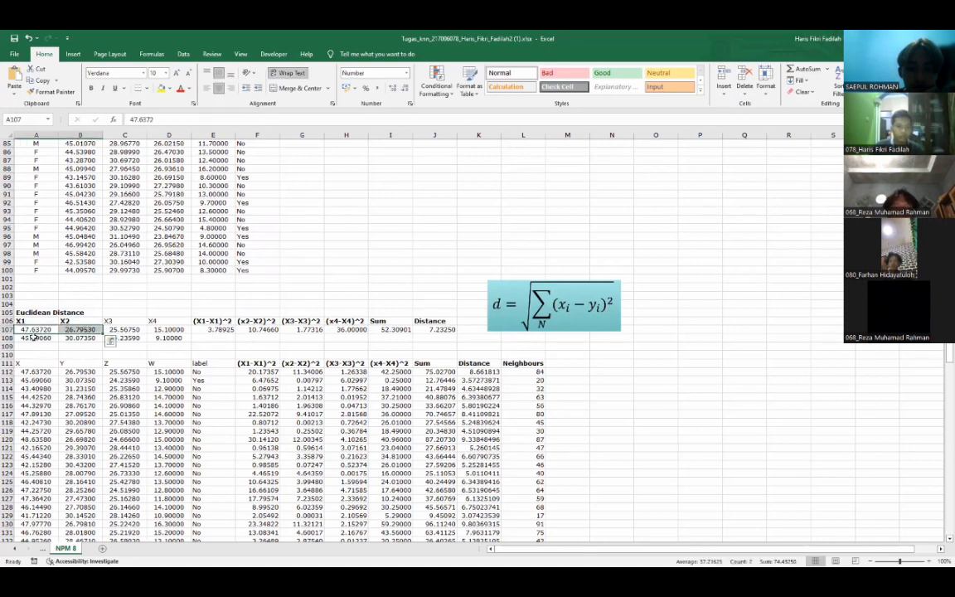
drag(29, 337, 82, 338)
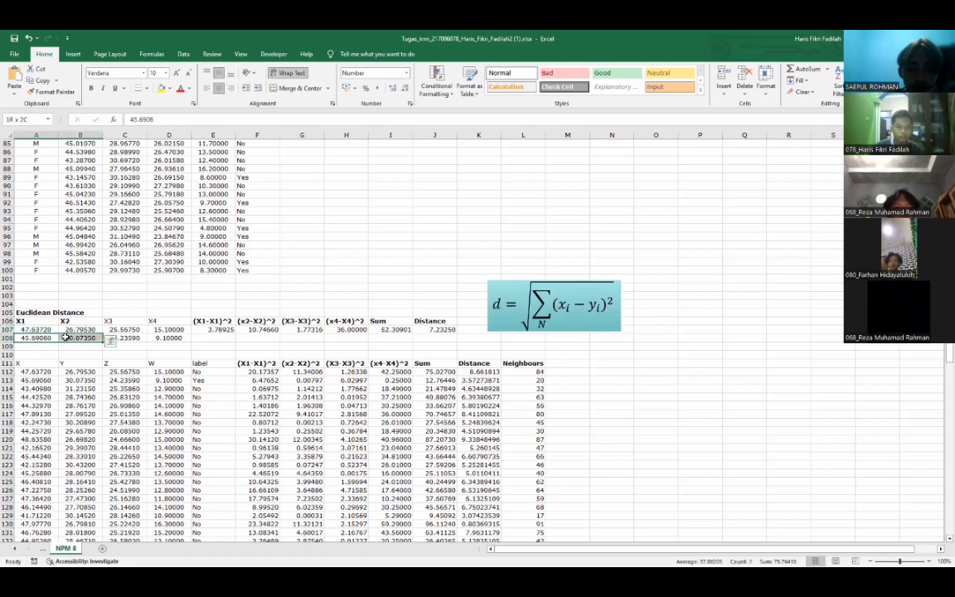
click(215, 330)
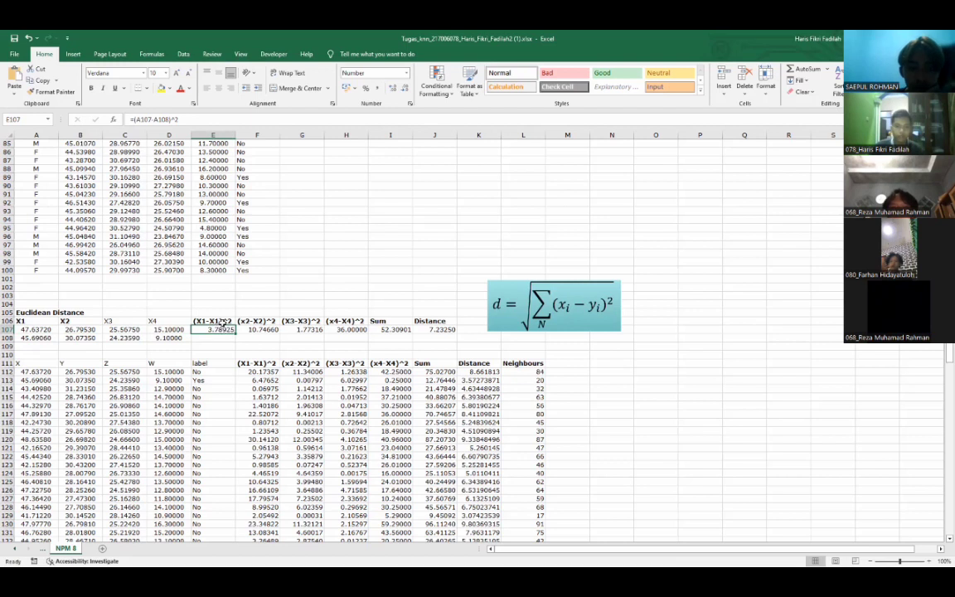
click(350, 322)
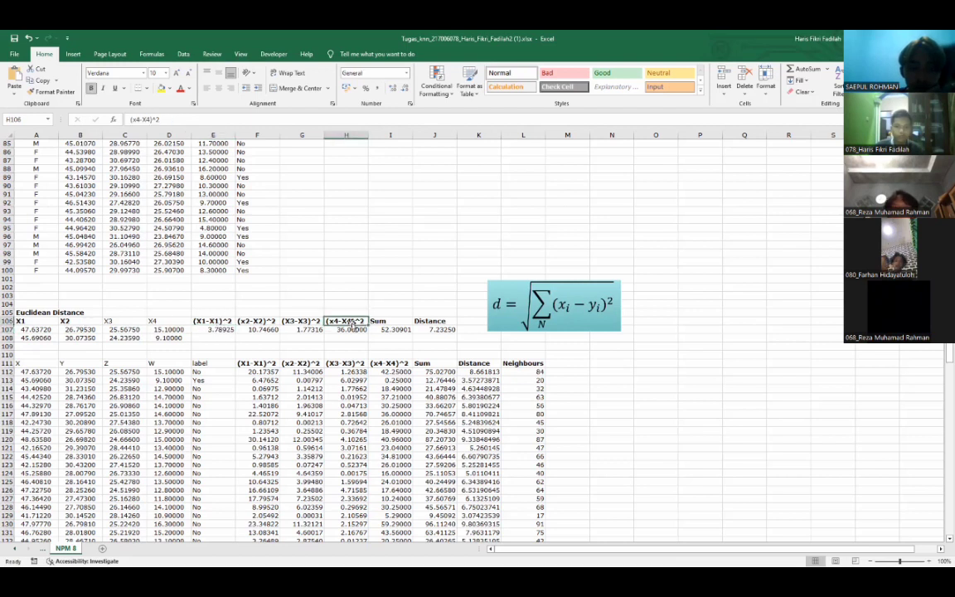
click(391, 330)
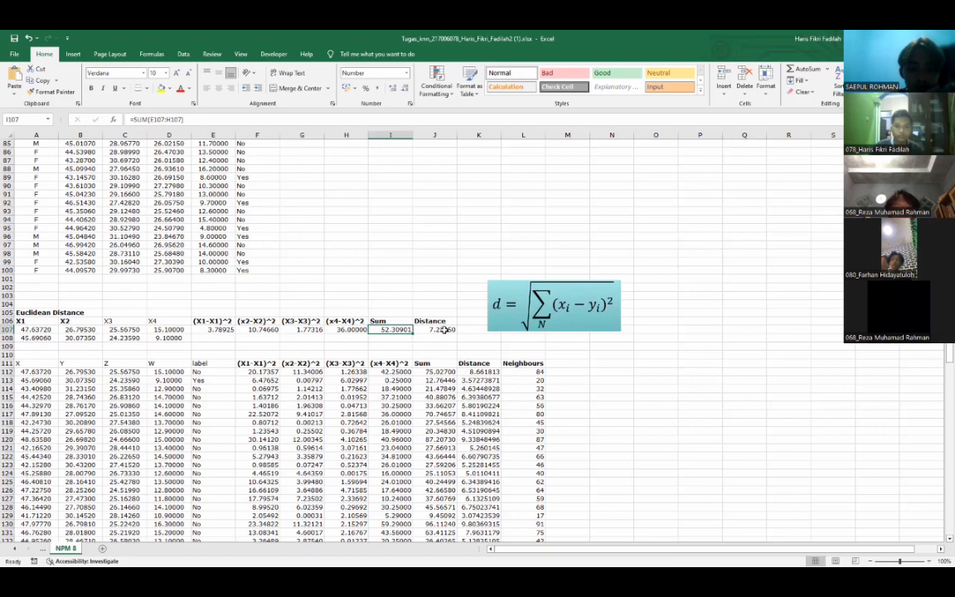
click(443, 329)
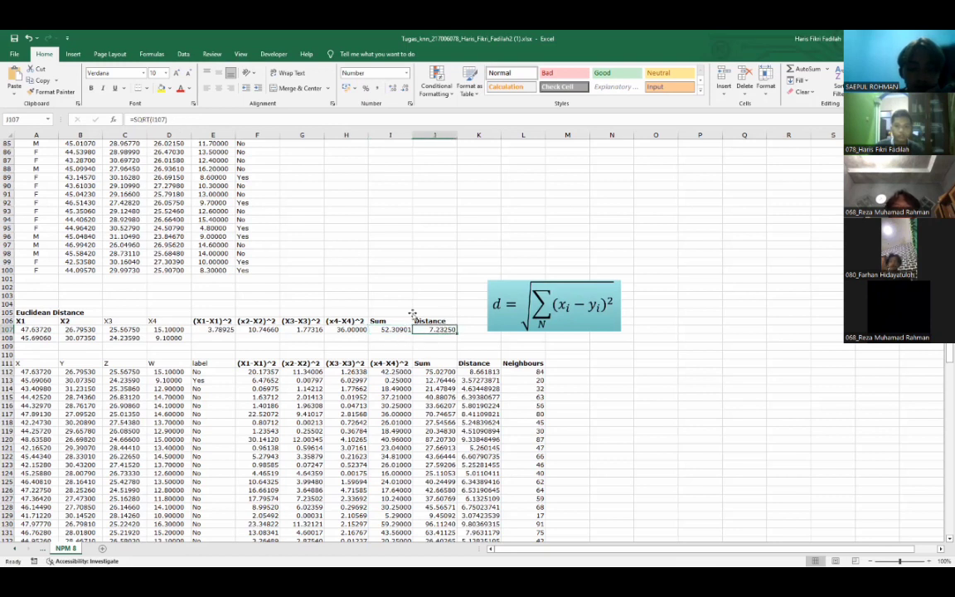
Step: Examine the distance table that starts at row 111 and the new instance values in row 216
scroll(130, 345, down, 5)
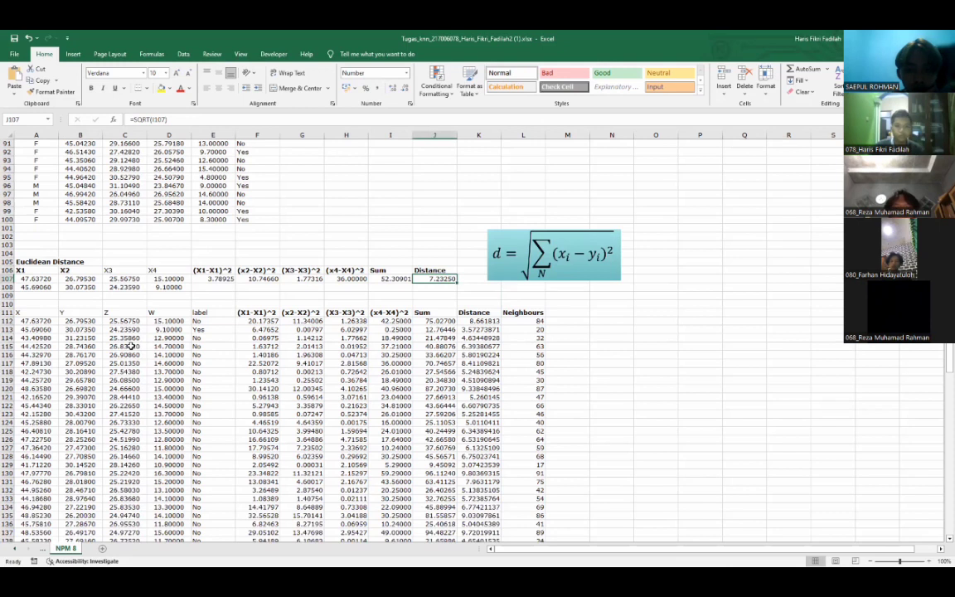
scroll(130, 346, down, 2)
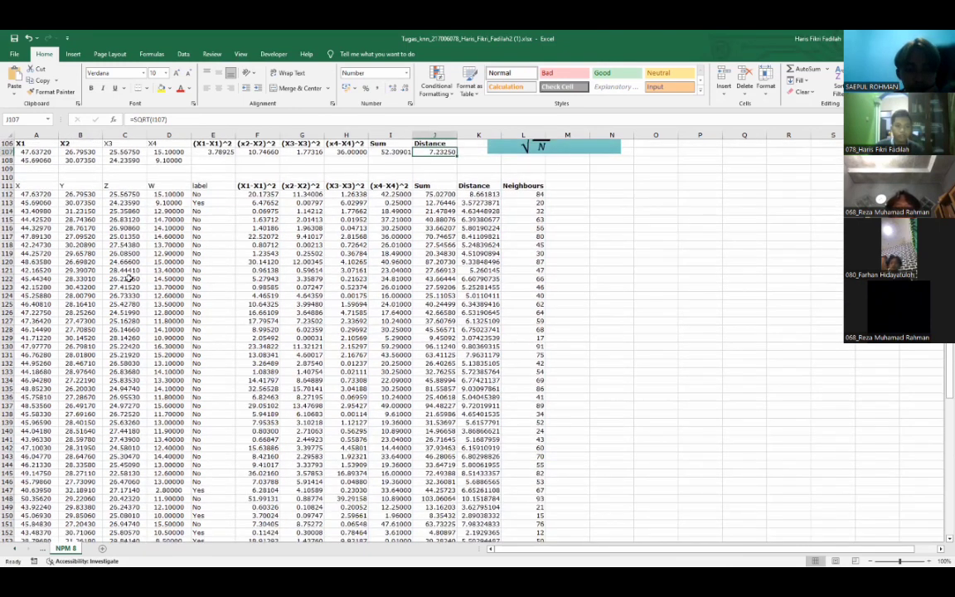
drag(27, 194, 169, 473)
scroll(234, 371, down, 20)
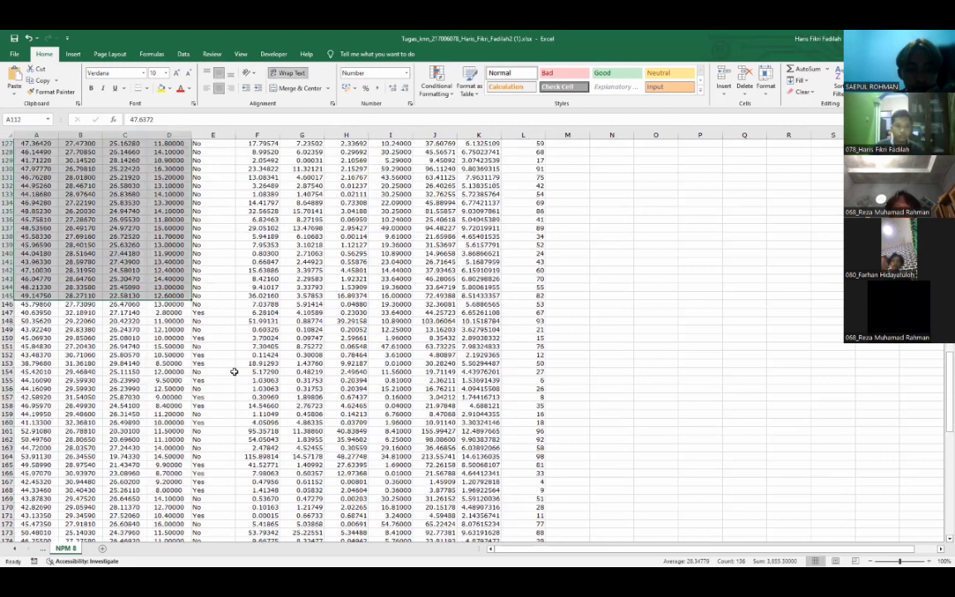
drag(33, 413, 158, 412)
scroll(208, 391, up, 13)
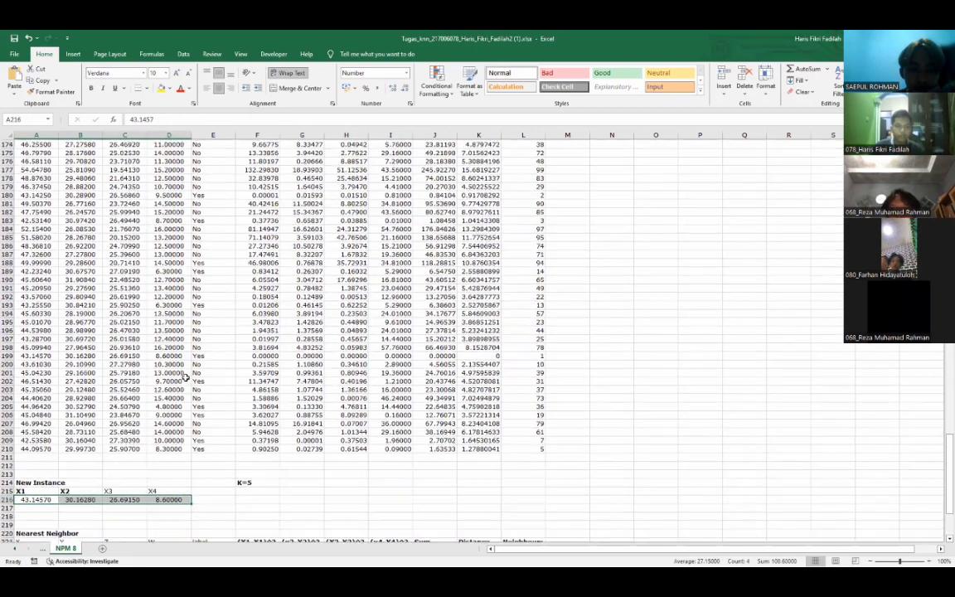
scroll(179, 372, up, 15)
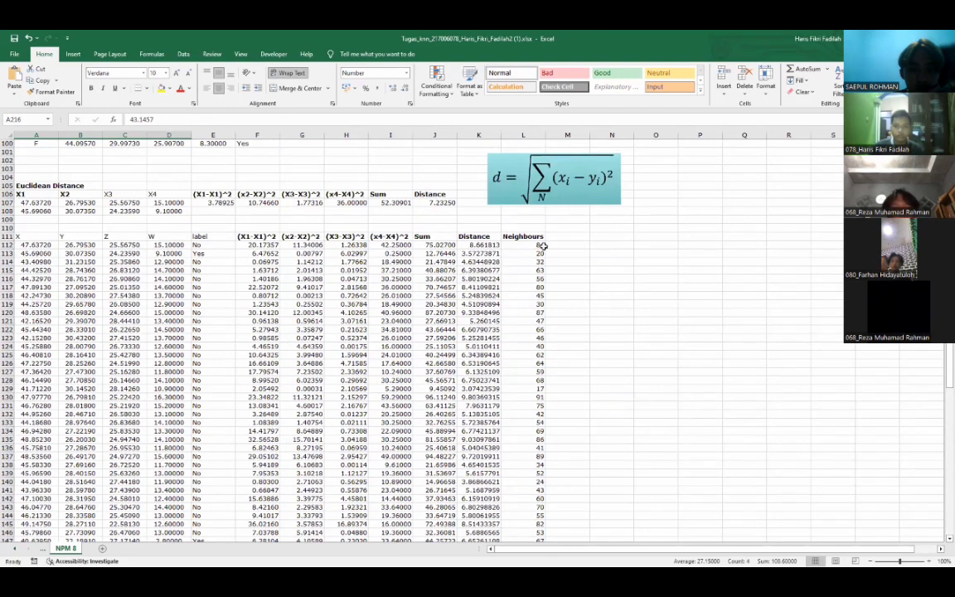
Step: Review the neighbour rankings, the nearest neighbours' labels in E222:E226 and the prediction formula in B228
scroll(542, 246, down, 5)
scroll(536, 352, down, 3)
scroll(560, 362, down, 20)
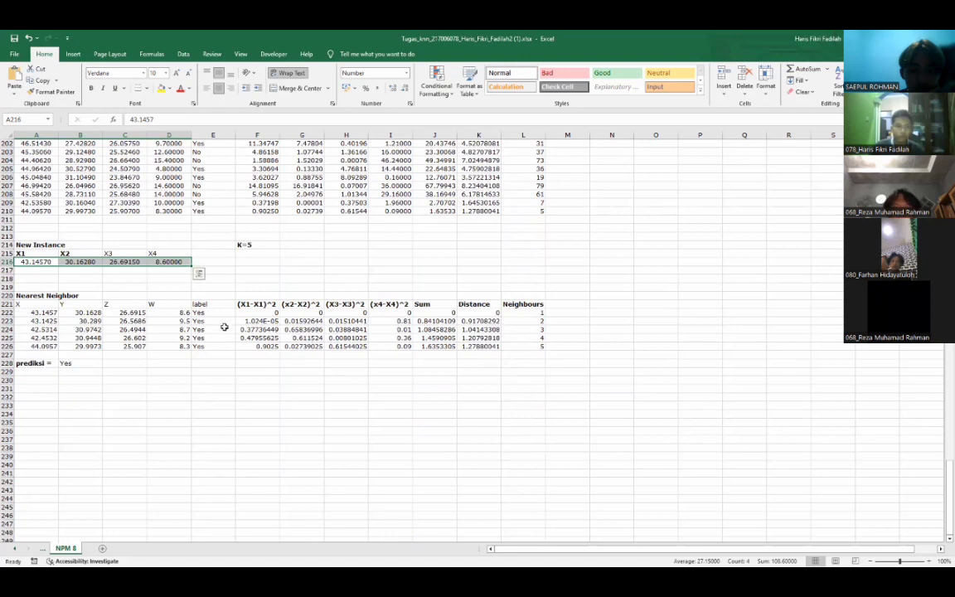
drag(209, 311, 208, 345)
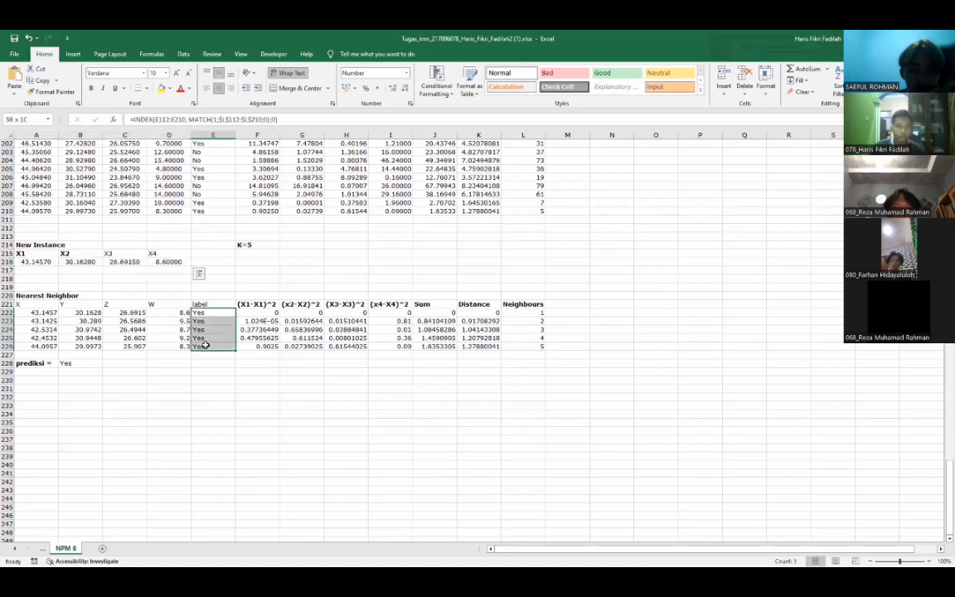
click(67, 364)
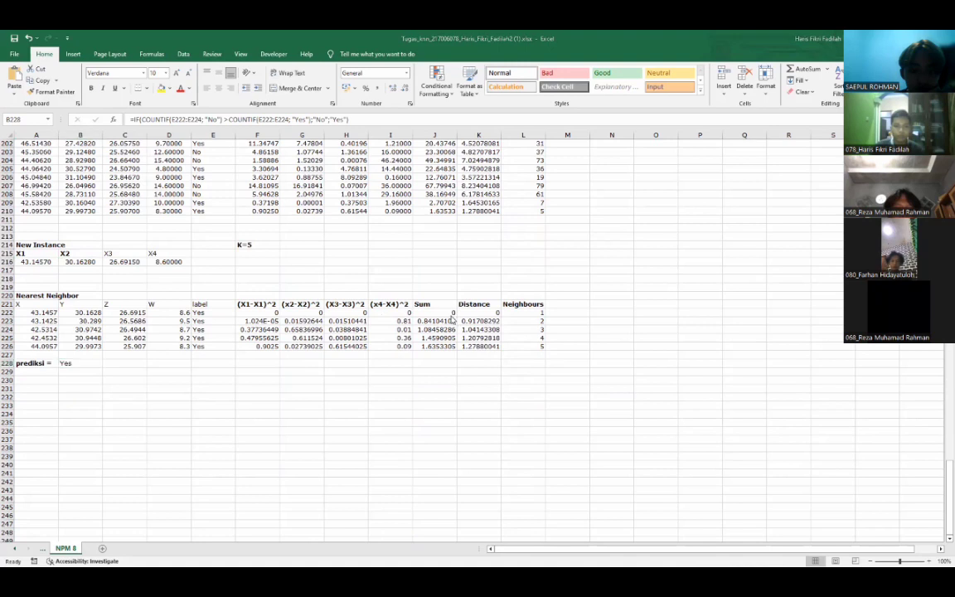
Step: Switch back to RapidMiner Studio and move the k-NN operator above the row of the other operators
key(alt+Tab)
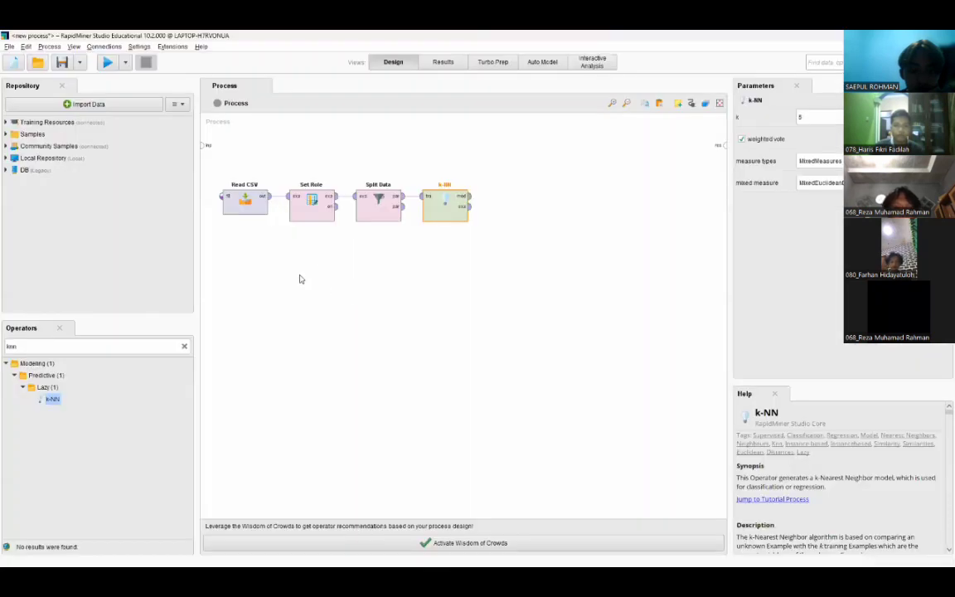
click(441, 174)
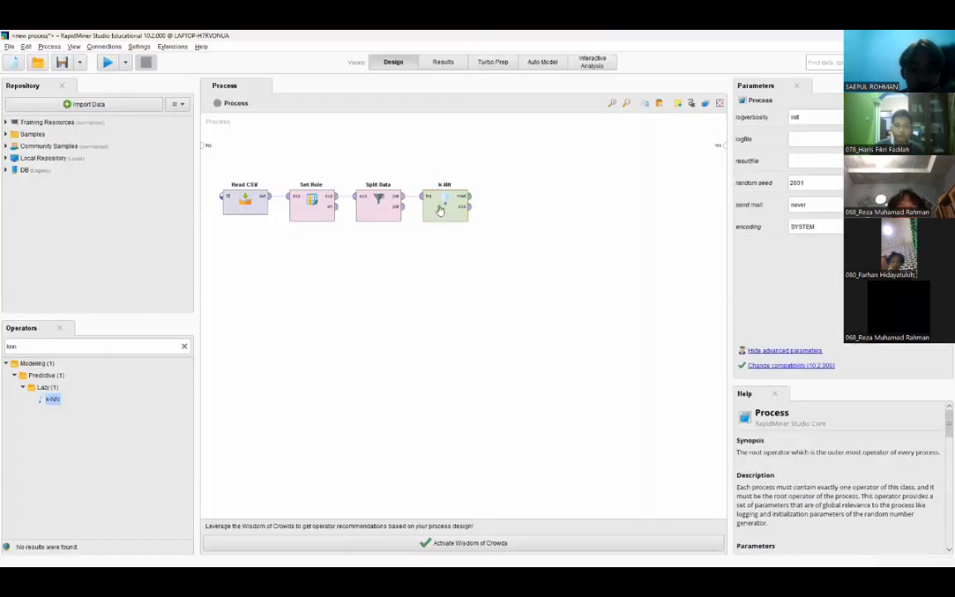
drag(440, 211, 440, 168)
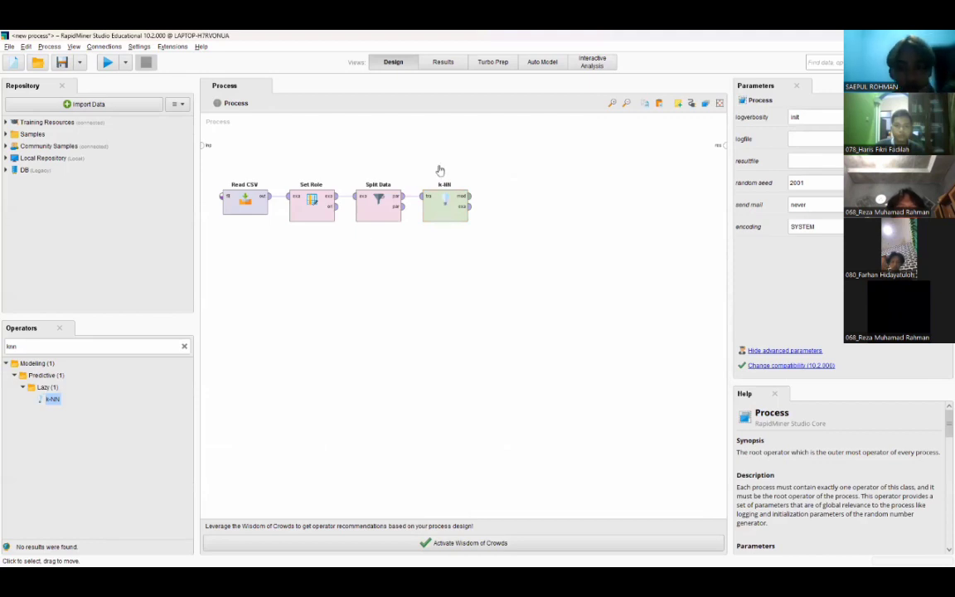
Step: Find the Apply Model operator and add it to the process, level with Split Data and past k-NN
key(BackSpace)
key(BackSpace)
key(BackSpace)
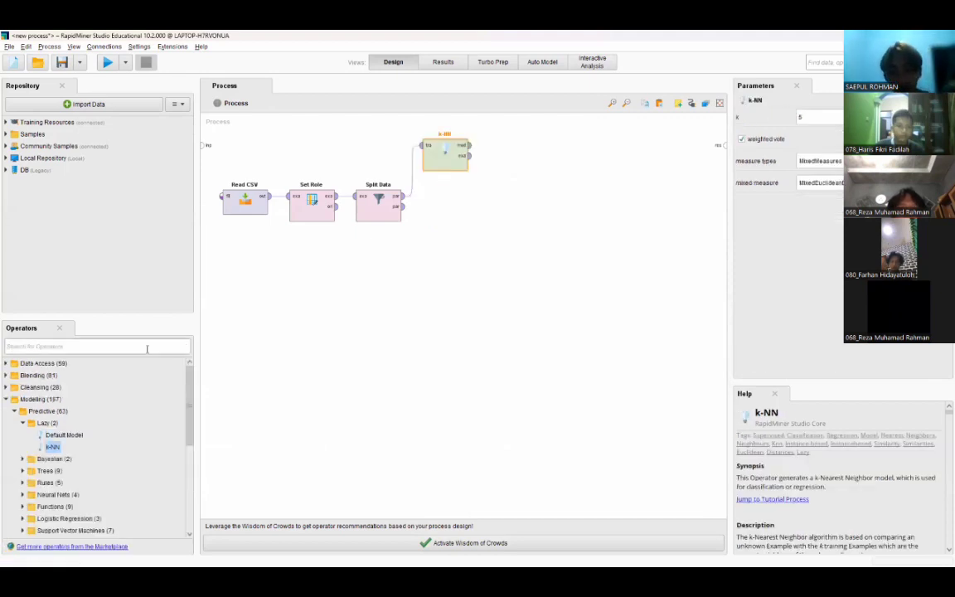
text(apply)
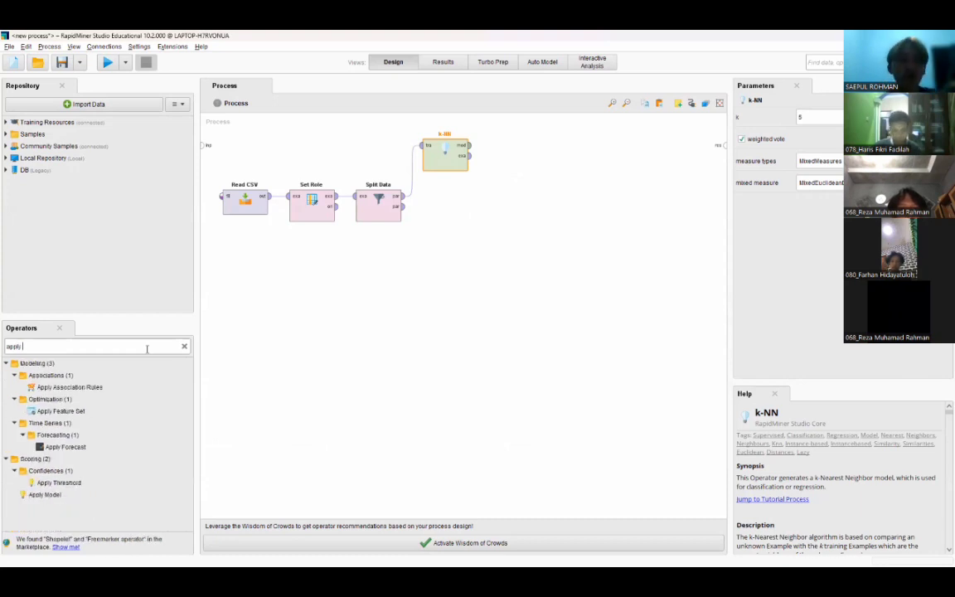
text( model)
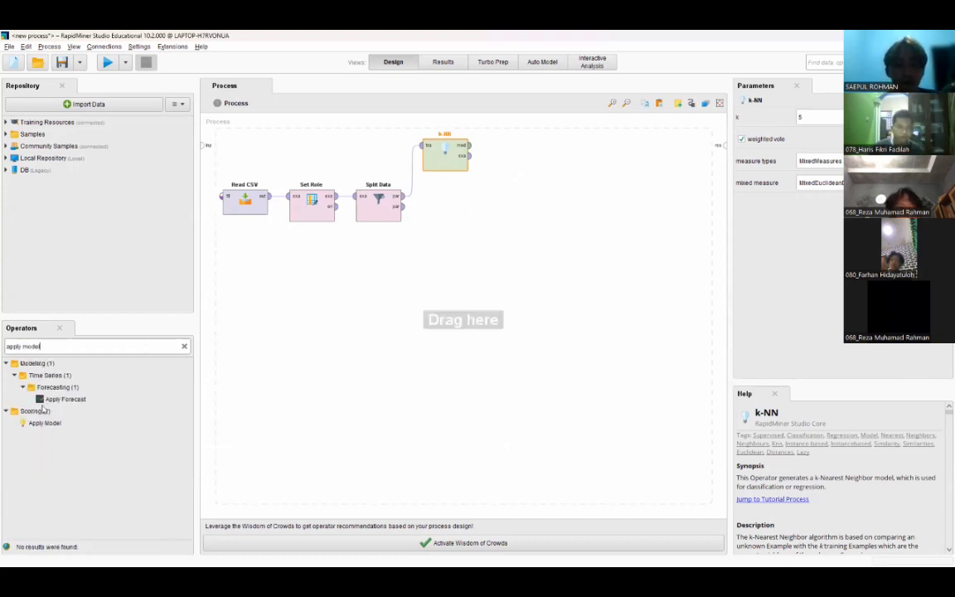
drag(45, 423, 513, 210)
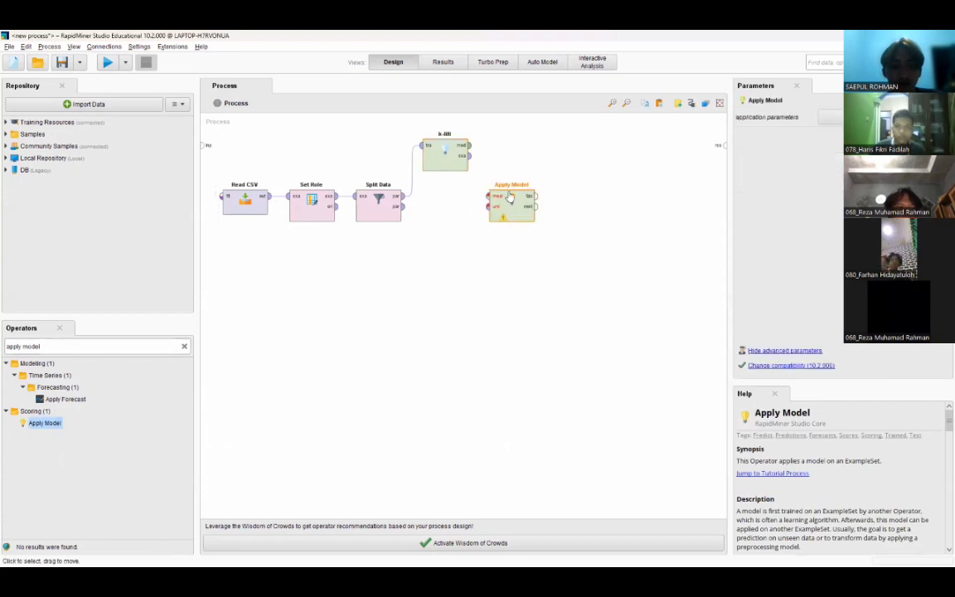
Step: Connect k-NN's model output to Apply Model's model input and Split Data's second partition to its unlabelled data input
click(470, 145)
click(487, 195)
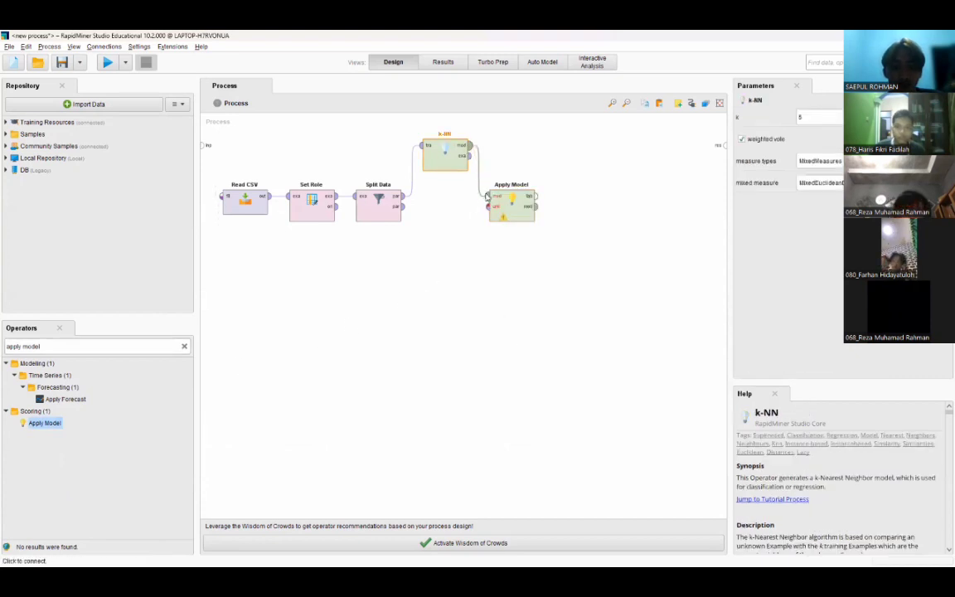
click(403, 208)
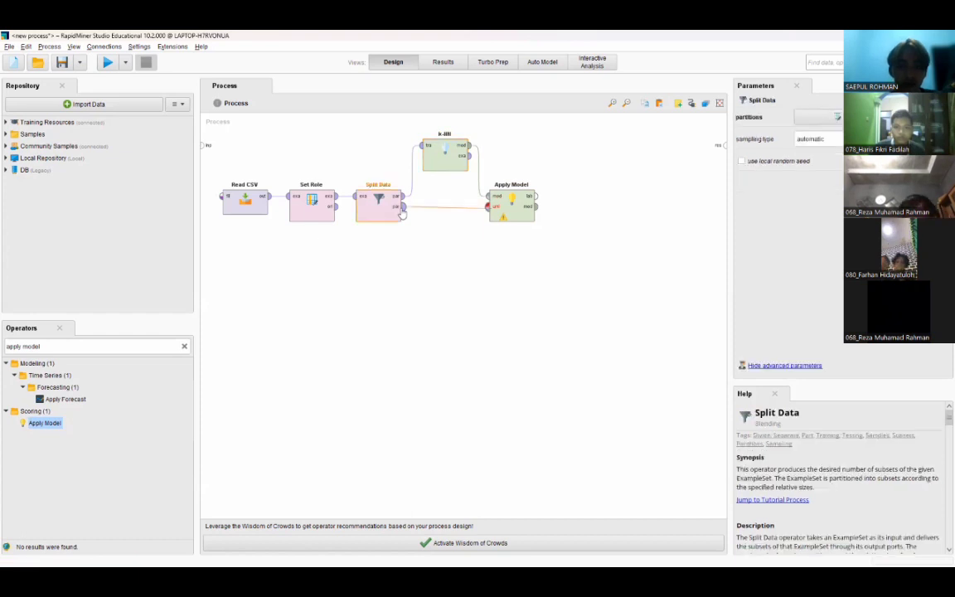
click(488, 206)
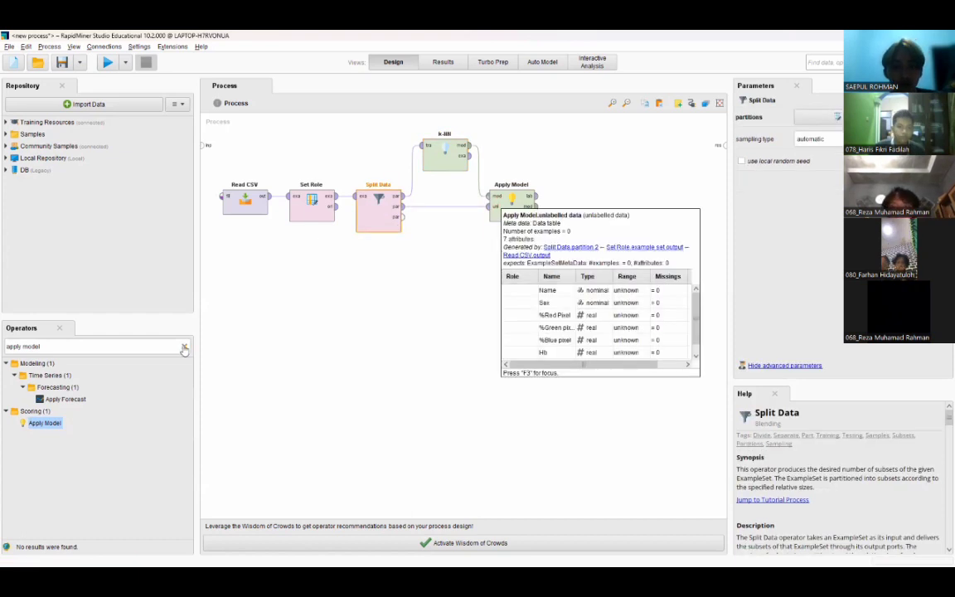
Step: Add a Performance (Classification) operator after Apply Model and feed it Apply Model's labelled data output
click(184, 345)
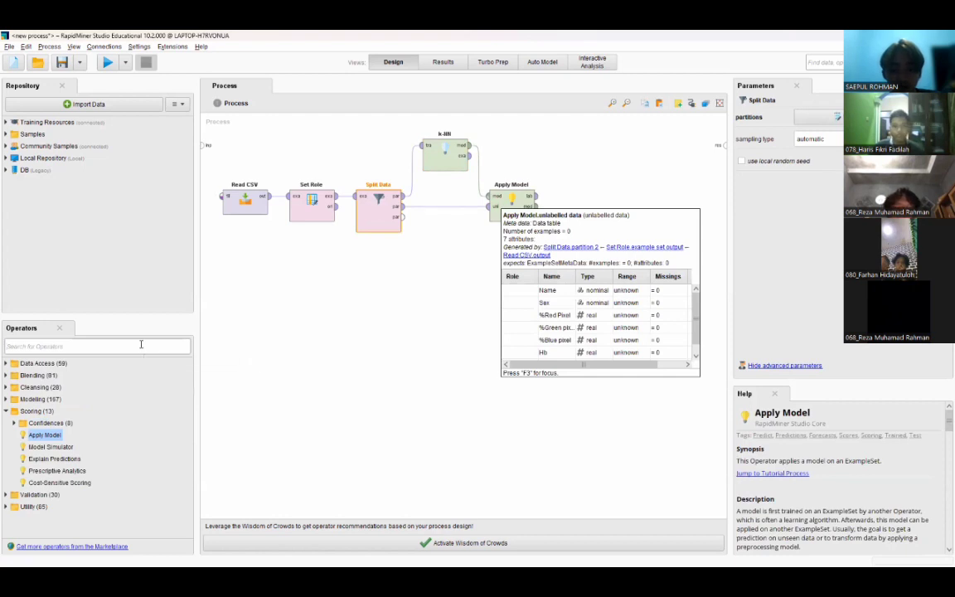
text(per)
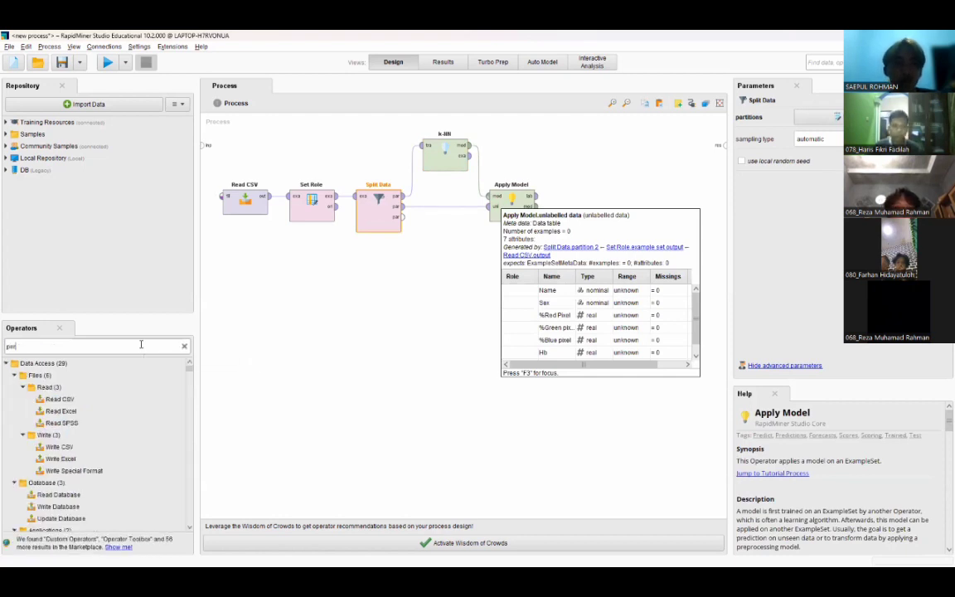
text(moan)
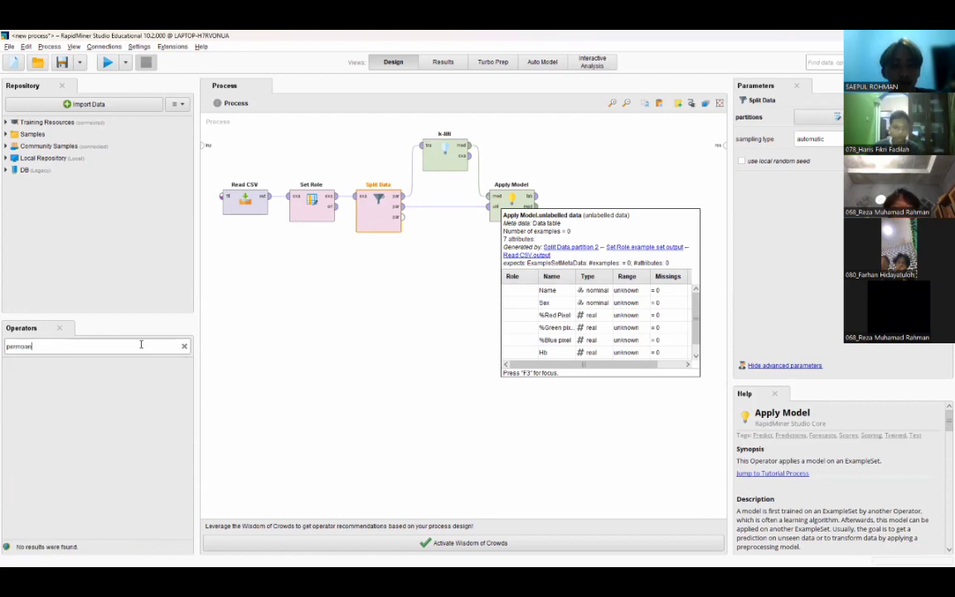
key(BackSpace)
key(BackSpace)
key(BackSpace)
key(BackSpace)
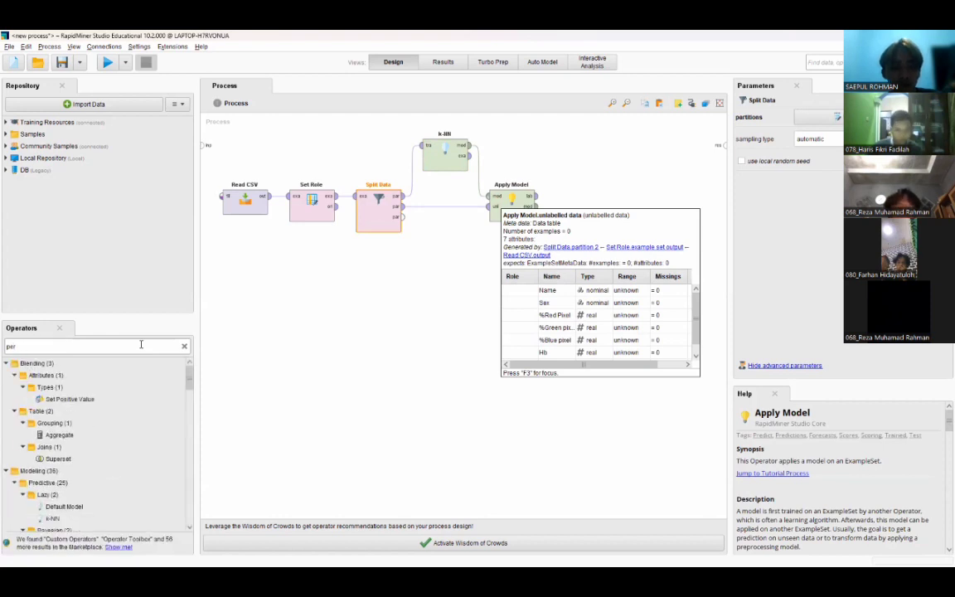
text(formance)
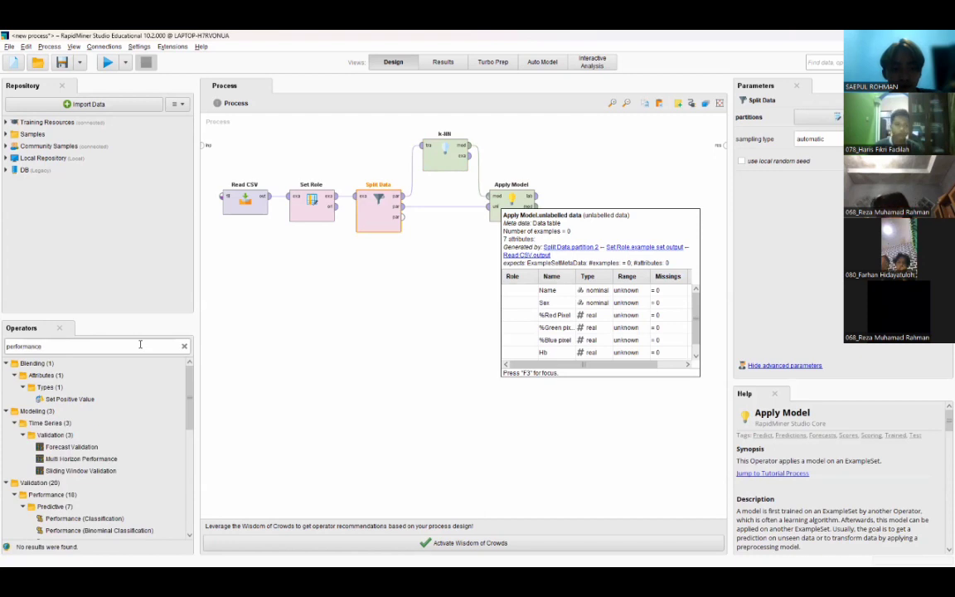
scroll(64, 450, down, 1)
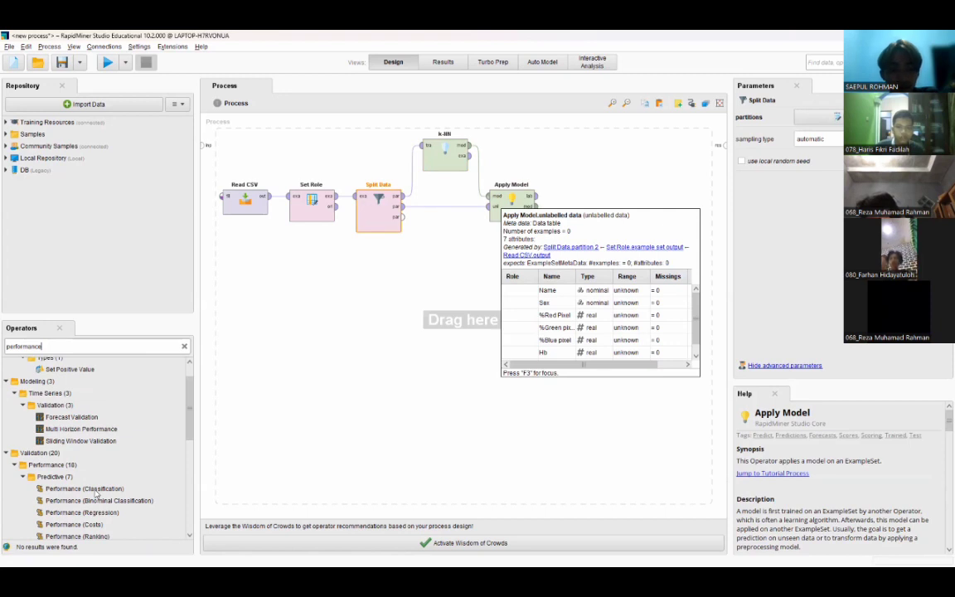
drag(95, 492, 557, 170)
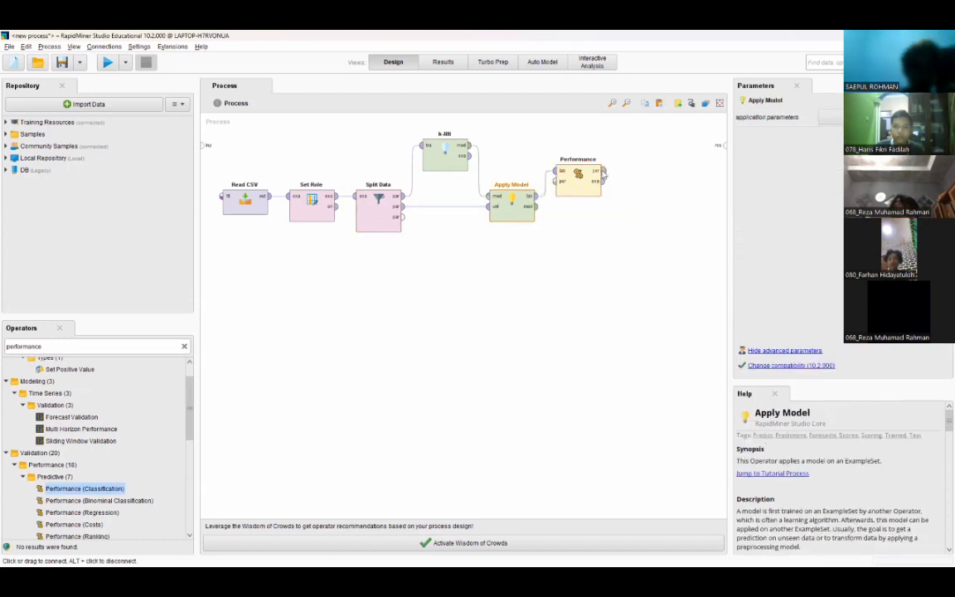
Step: Connect the Performance operator's performance and example set outputs to the process result ports
drag(603, 171, 717, 146)
drag(603, 181, 718, 154)
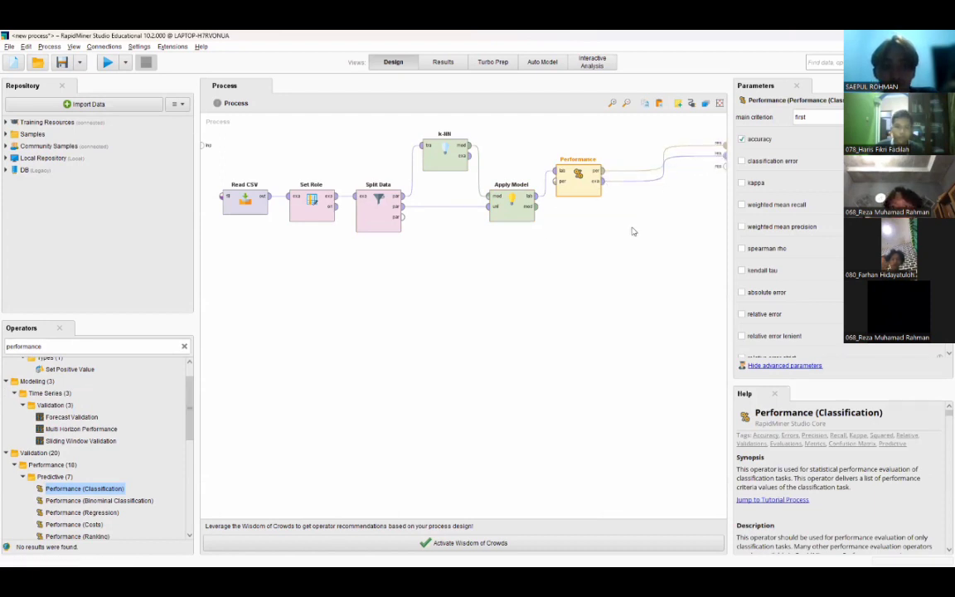
Step: Run the process and widen the confidence columns in the Apply Model example set to compare the predictions with their confidences
click(106, 63)
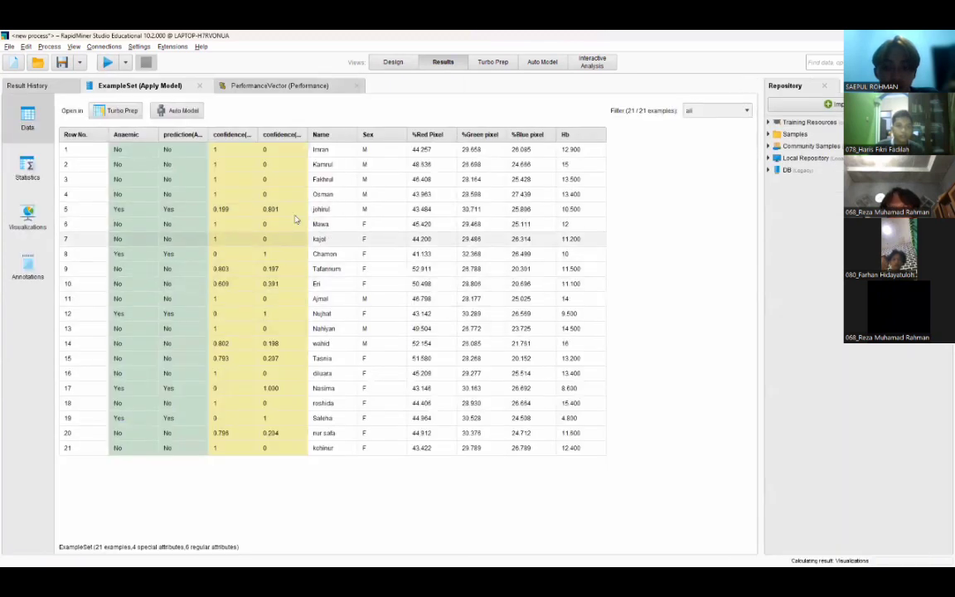
drag(169, 148, 163, 228)
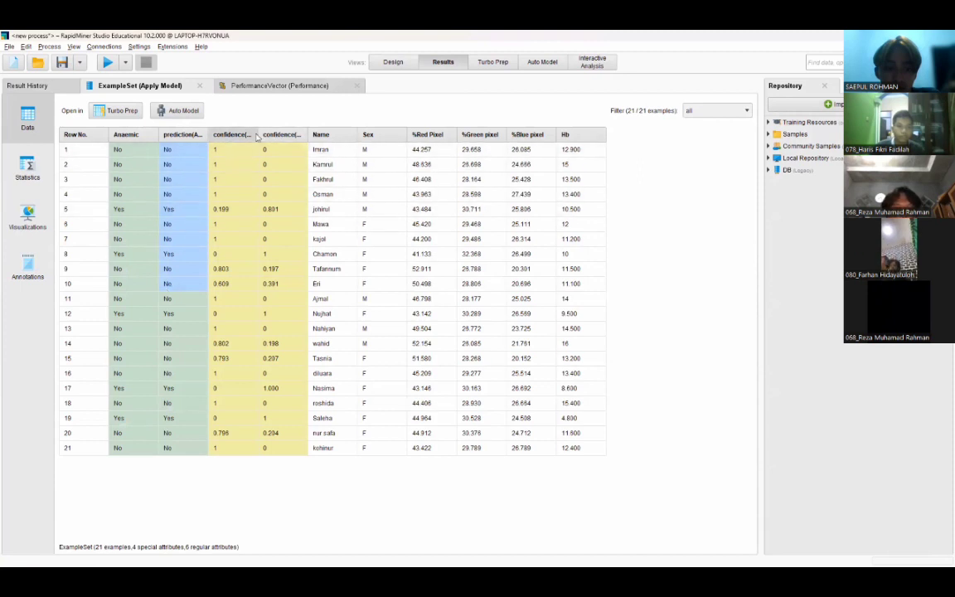
drag(259, 134, 344, 134)
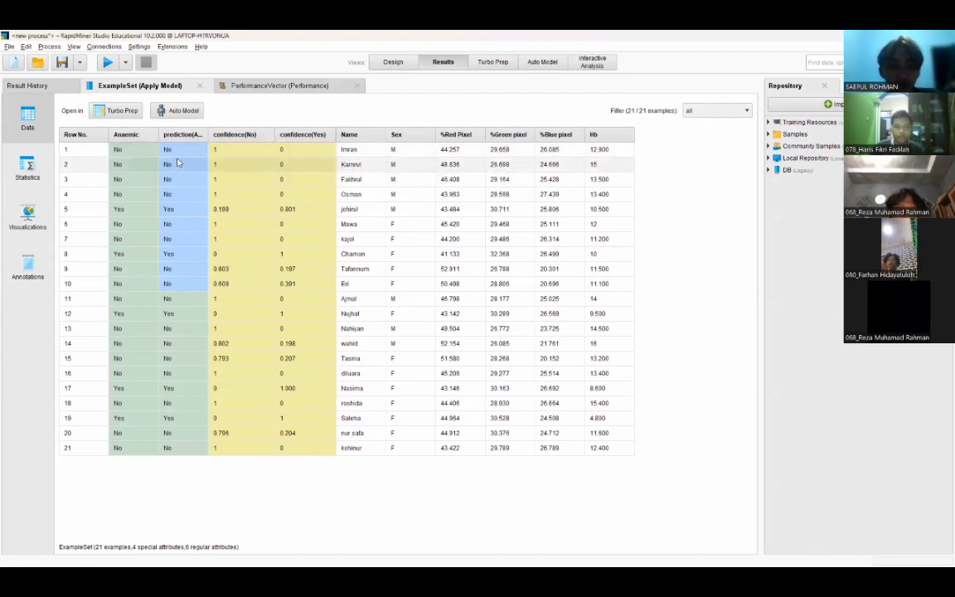
click(244, 210)
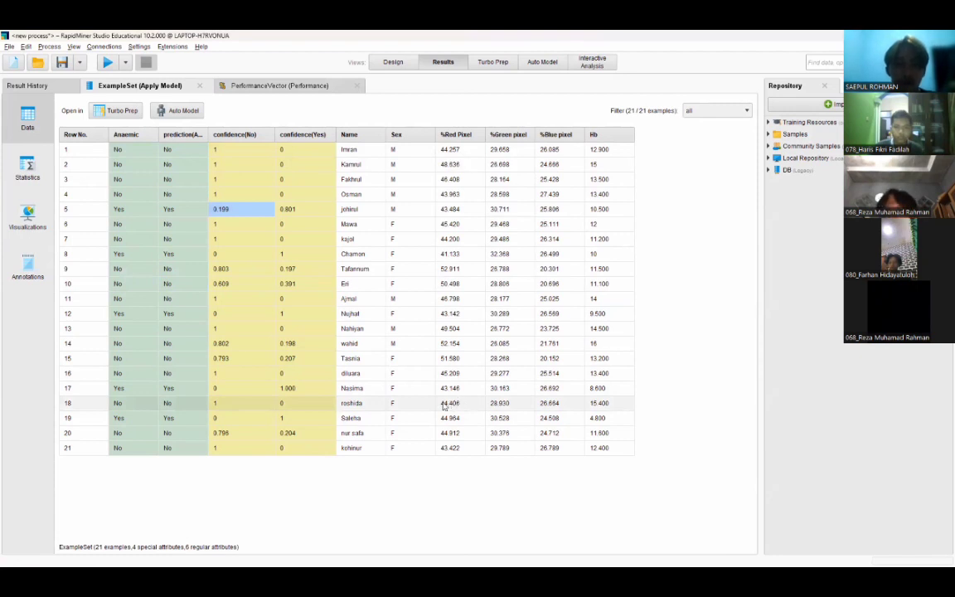
Step: Compare row 17's pixel and Hb values with the new instance and its nearest neighbours in the Excel k-NN sheet, and return to RapidMiner
drag(448, 387, 604, 388)
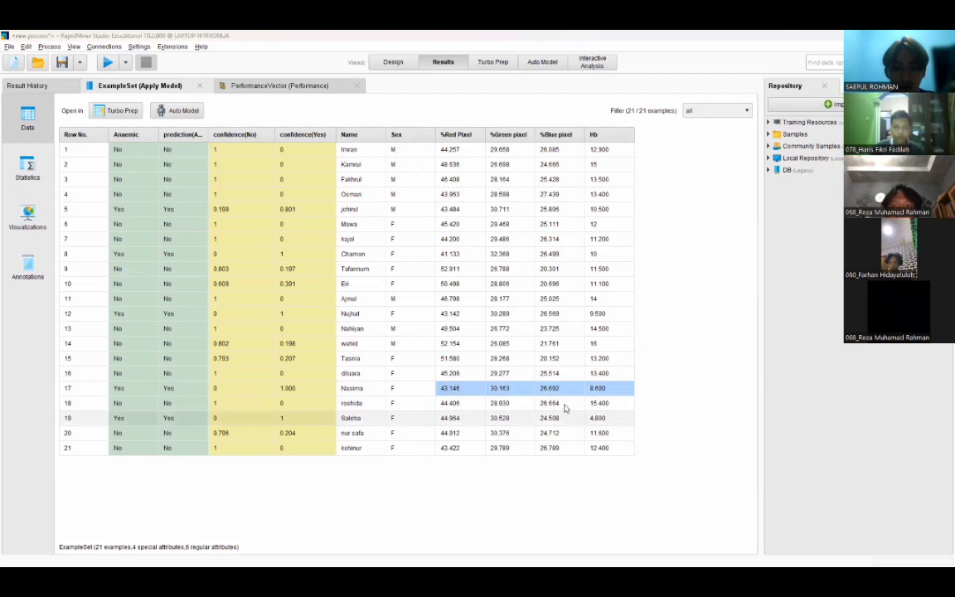
key(alt+Tab)
drag(33, 264, 153, 265)
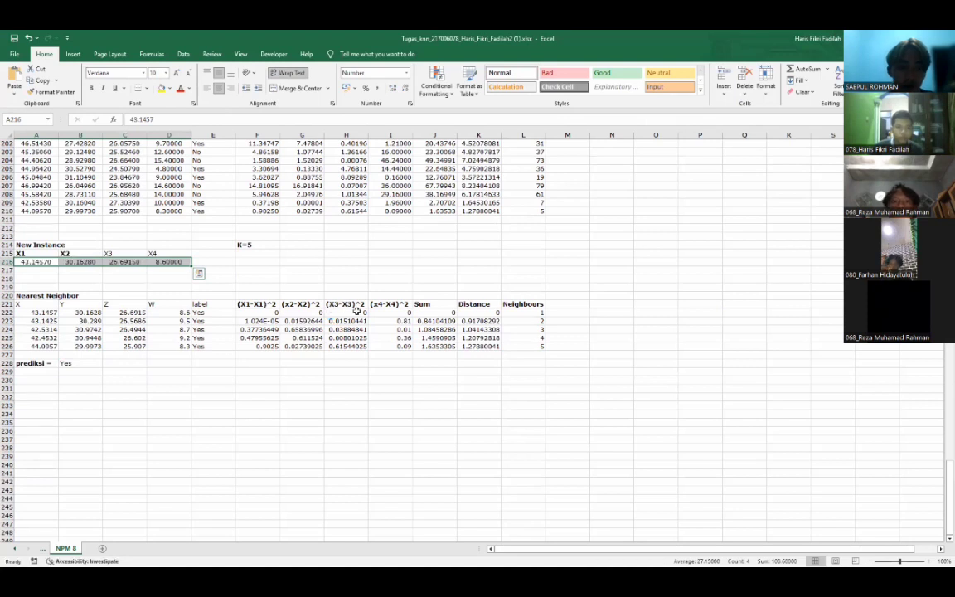
scroll(356, 313, up, 1)
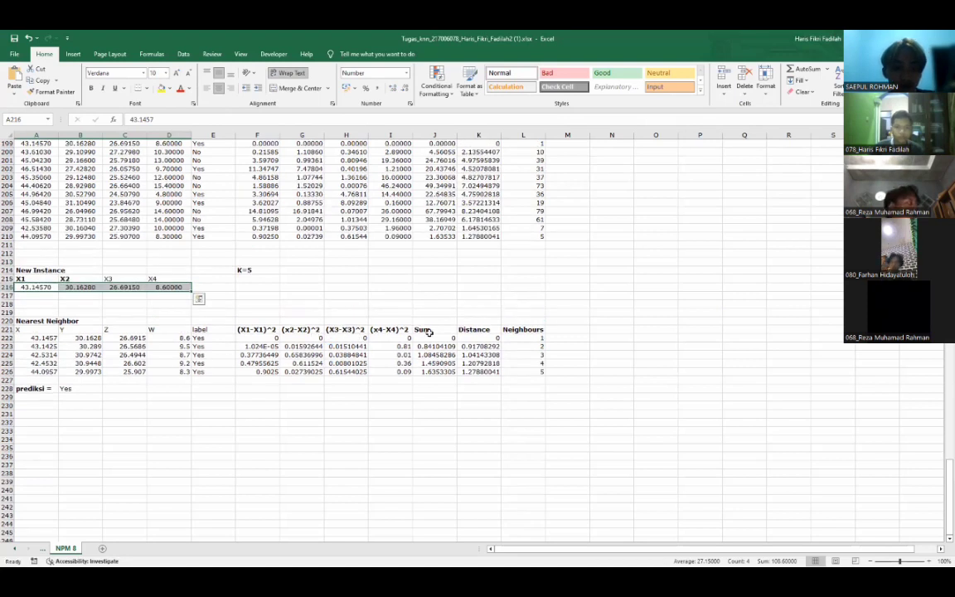
key(alt+Tab)
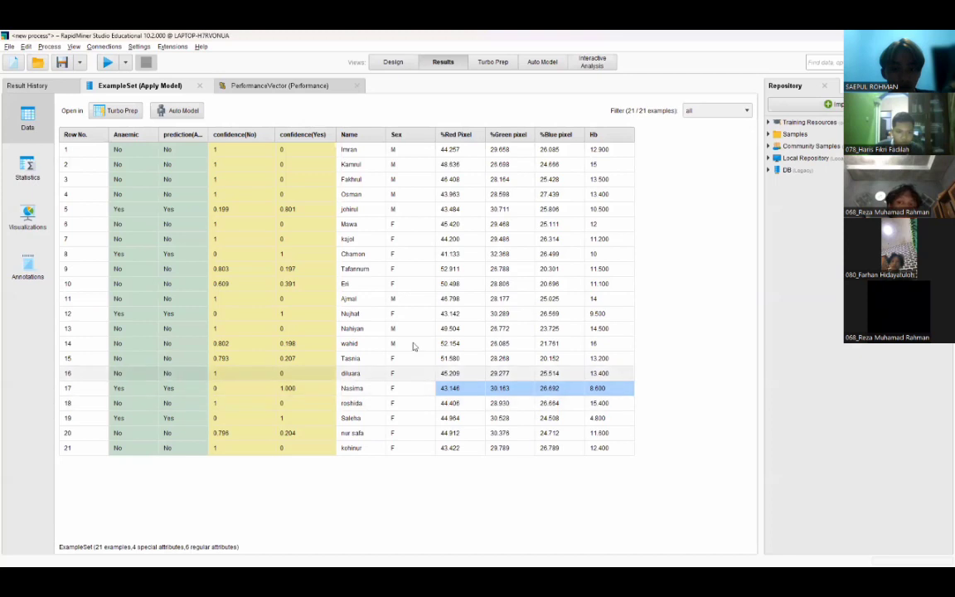
Step: Switch to Excel and enter row 5's values as the new instance in A216:D216: 43.4837, 30.7106, 25.8057 and 10.5
drag(443, 209, 591, 212)
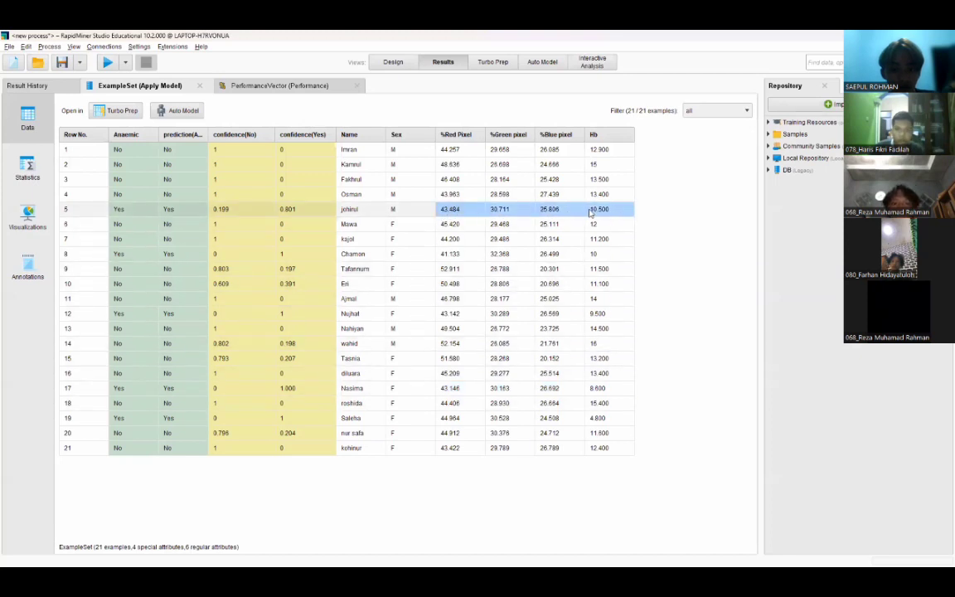
key(alt+Tab)
drag(37, 287, 155, 285)
text(43.48370	30.71060	25.80570	10.50000)
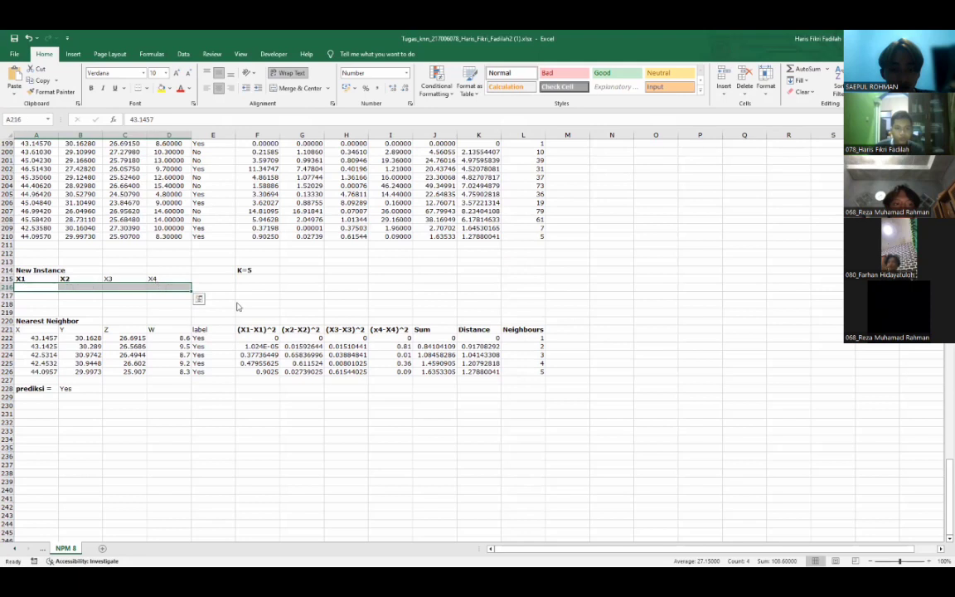
scroll(343, 375, up, 5)
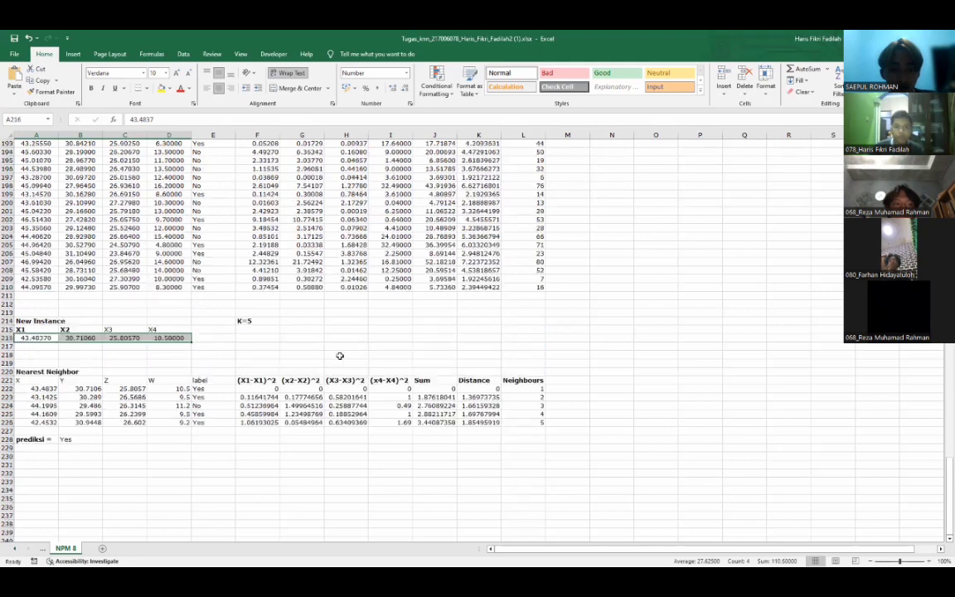
scroll(343, 376, down, 4)
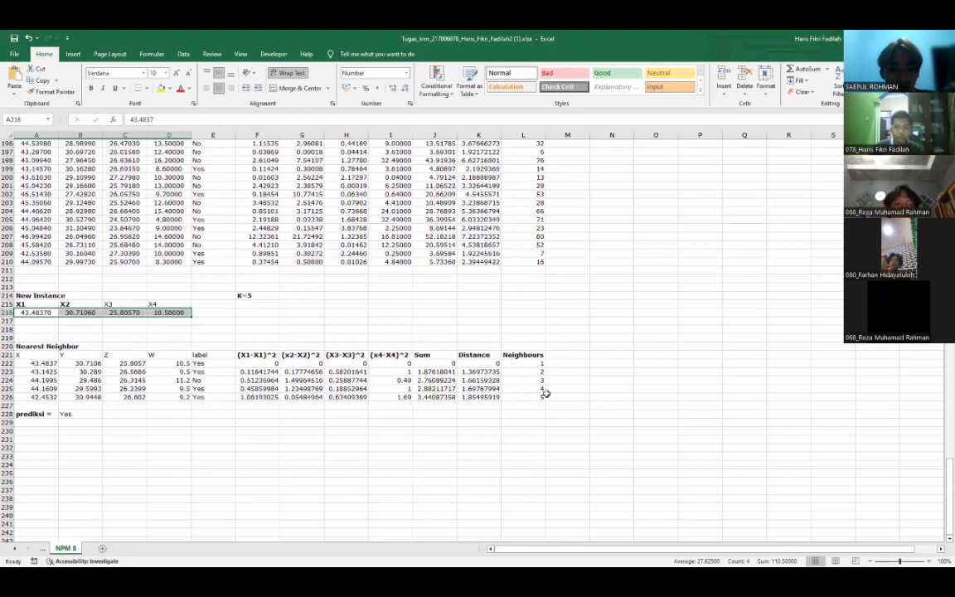
Step: Check the five nearest-neighbour labels and the prediction cell B228, and return to RapidMiner's example set
drag(204, 364, 212, 398)
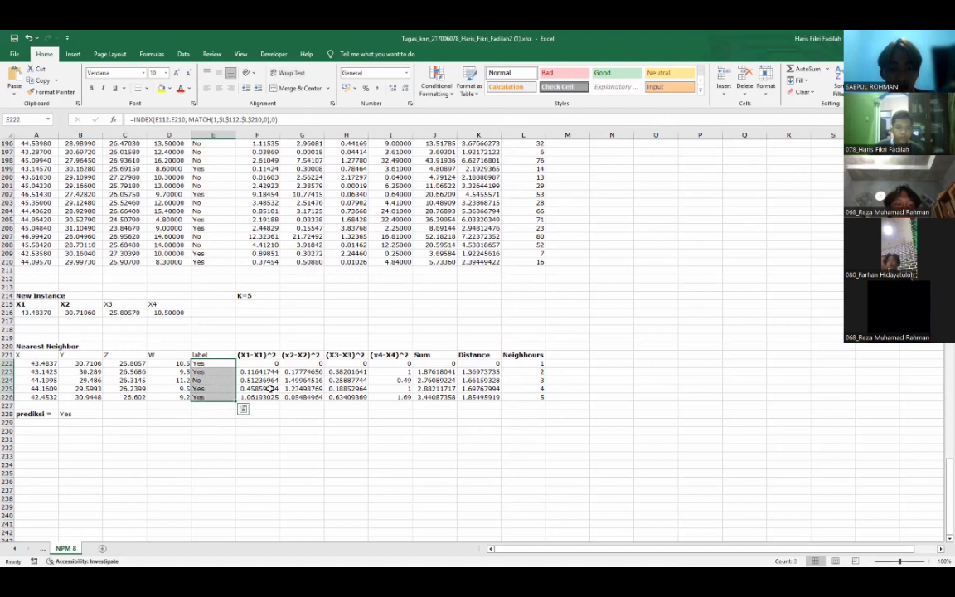
click(81, 413)
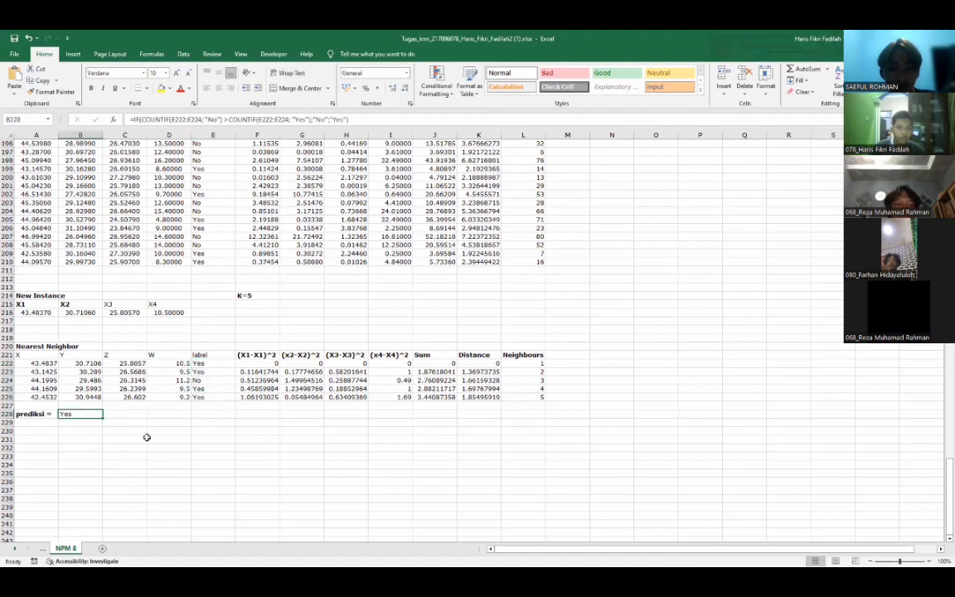
key(alt+Tab)
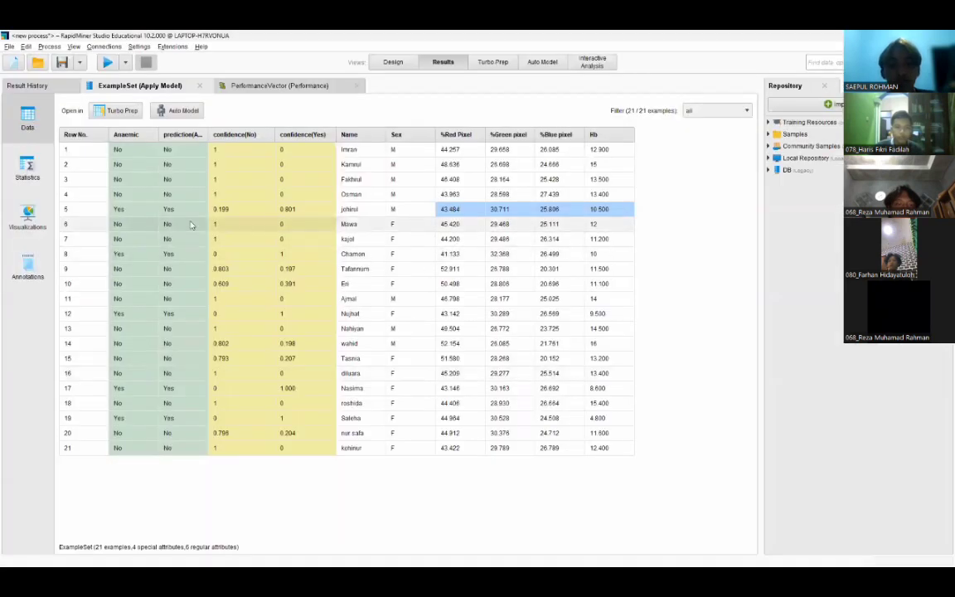
Step: Select row 4's attribute values and enter them as Excel's new instance in A216:D216: 43.9633, 28.5978, 27.439 and 13.4
click(168, 210)
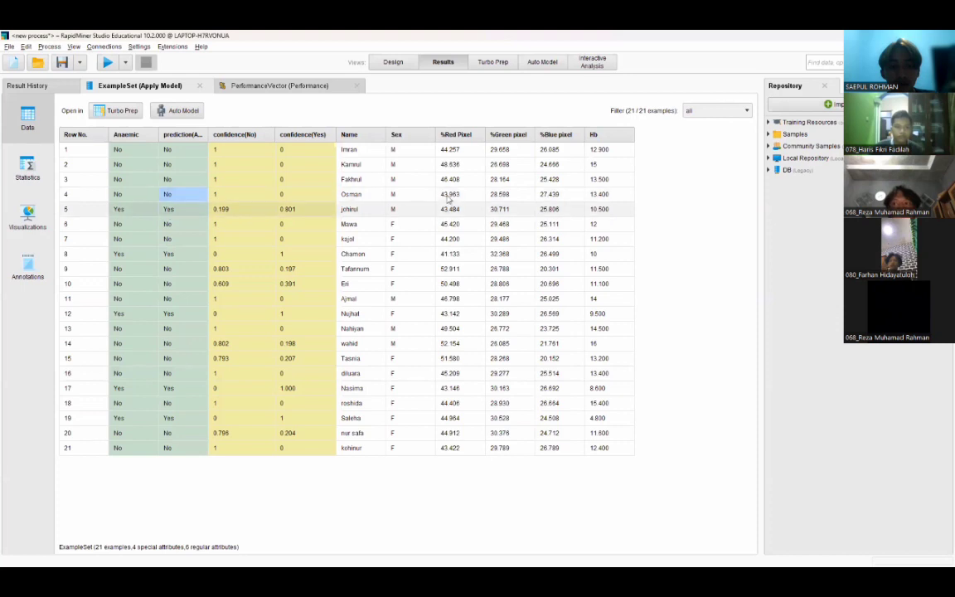
click(443, 195)
shift+click(596, 193)
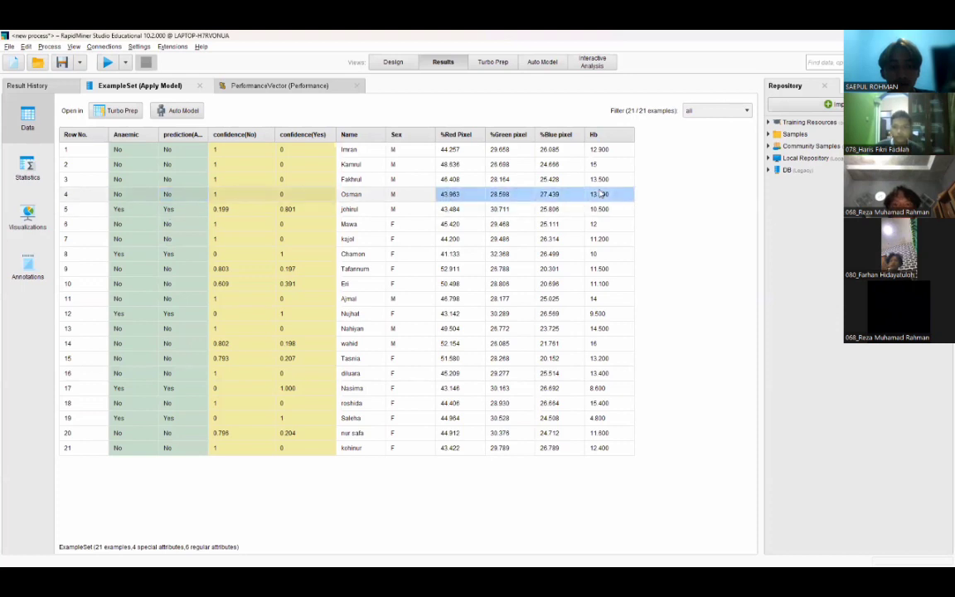
key(alt+Tab)
drag(33, 312, 154, 316)
text(43.9633	28.5978	27.439	13.4)
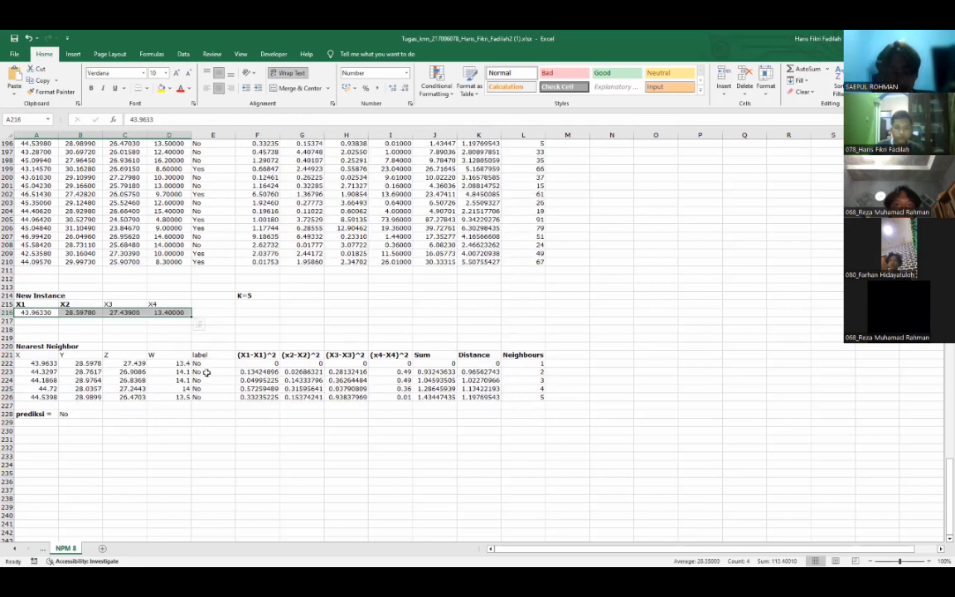
Step: Check the nearest-neighbour labels, the prediction in B228 and the K setting in F214 for the new instance
drag(198, 364, 200, 388)
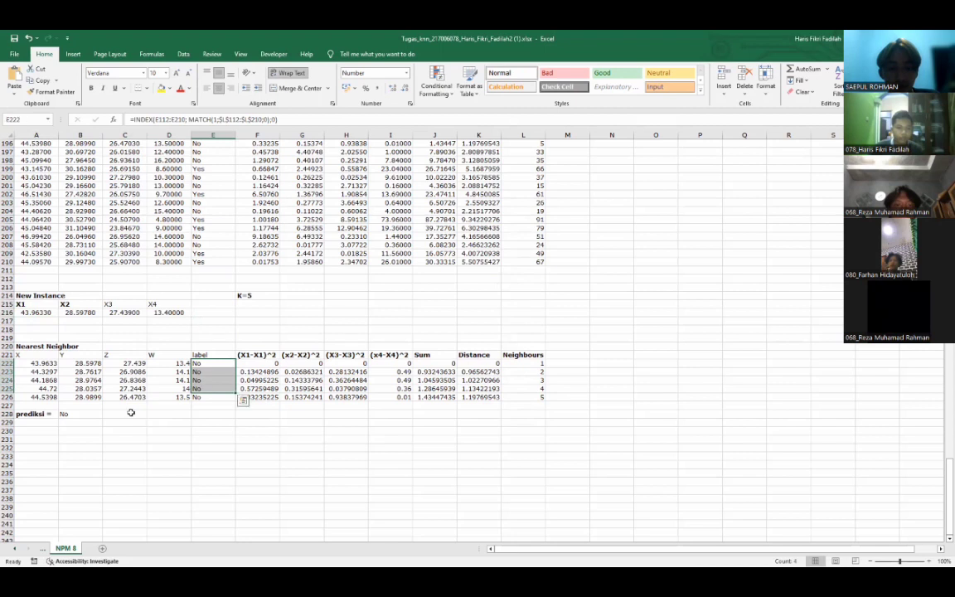
click(67, 415)
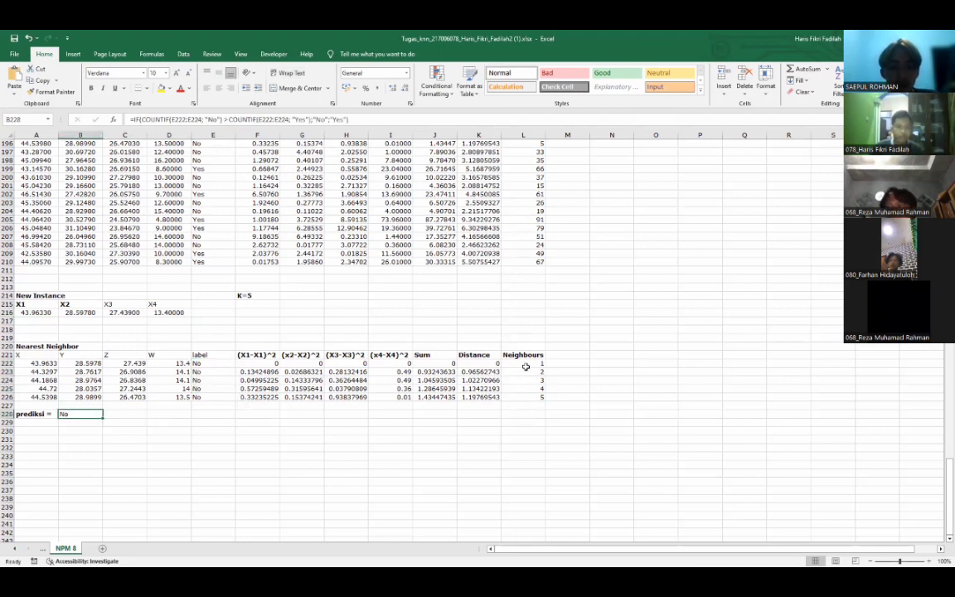
click(248, 296)
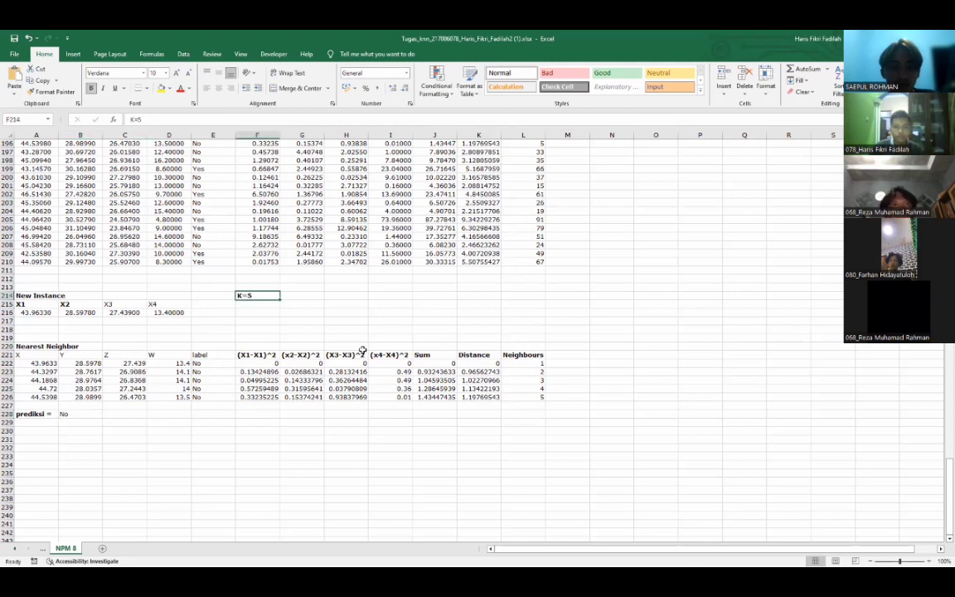
Step: Switch to RapidMiner and view the attribute statistics of the Apply Model example set
key(alt+Tab)
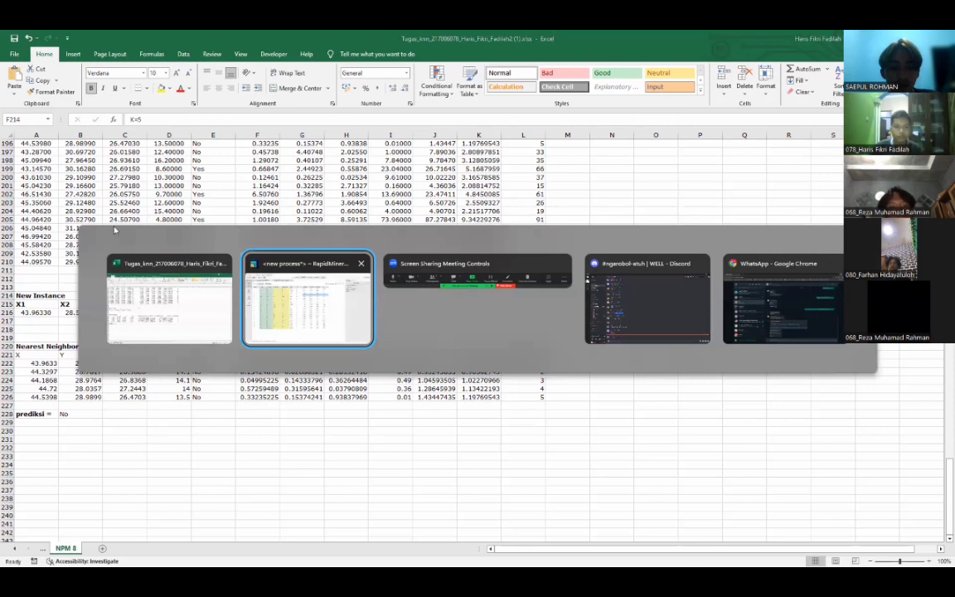
click(34, 179)
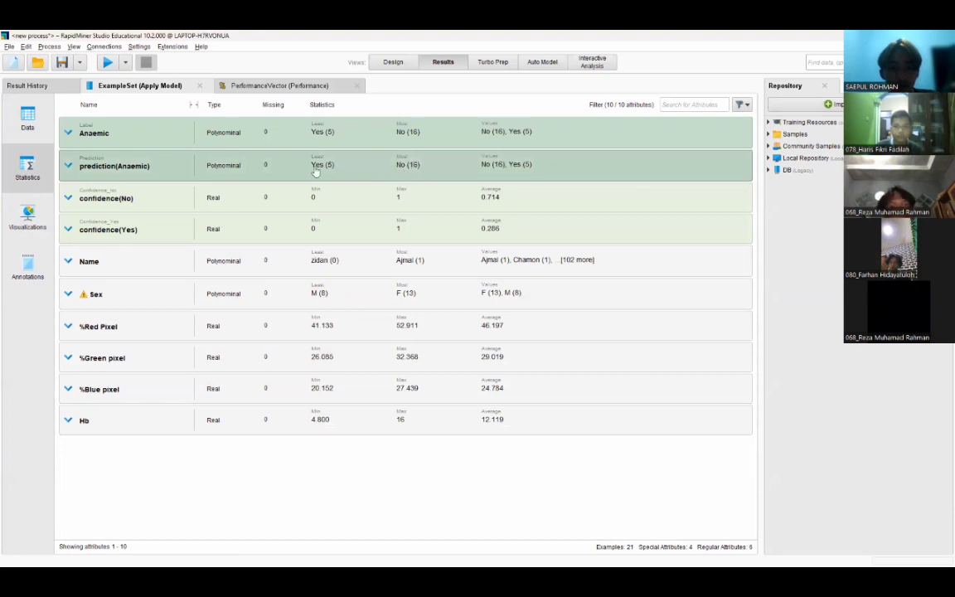
Step: Return to the process design and remove both connections from the Performance operator to the result ports
click(376, 70)
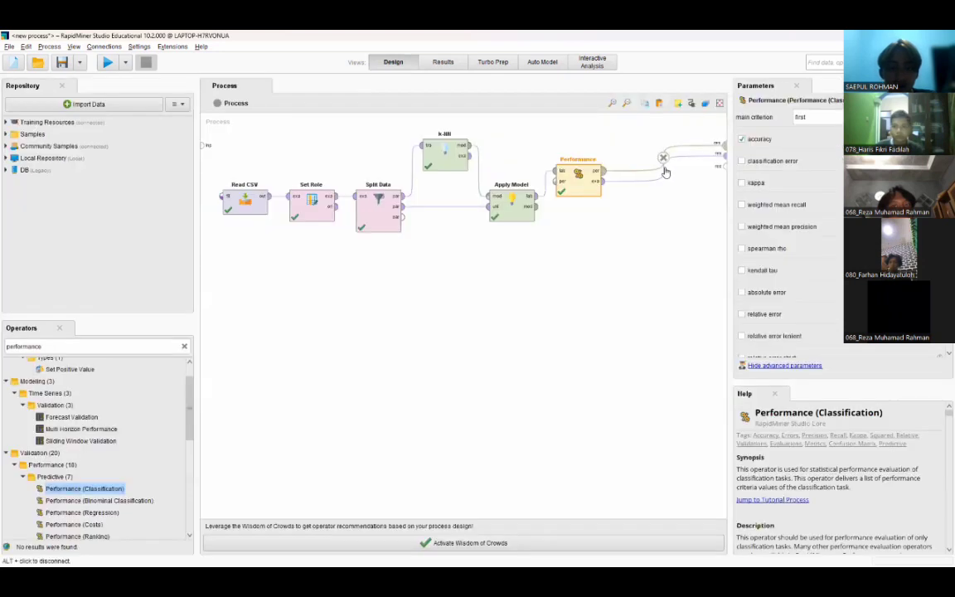
click(663, 158)
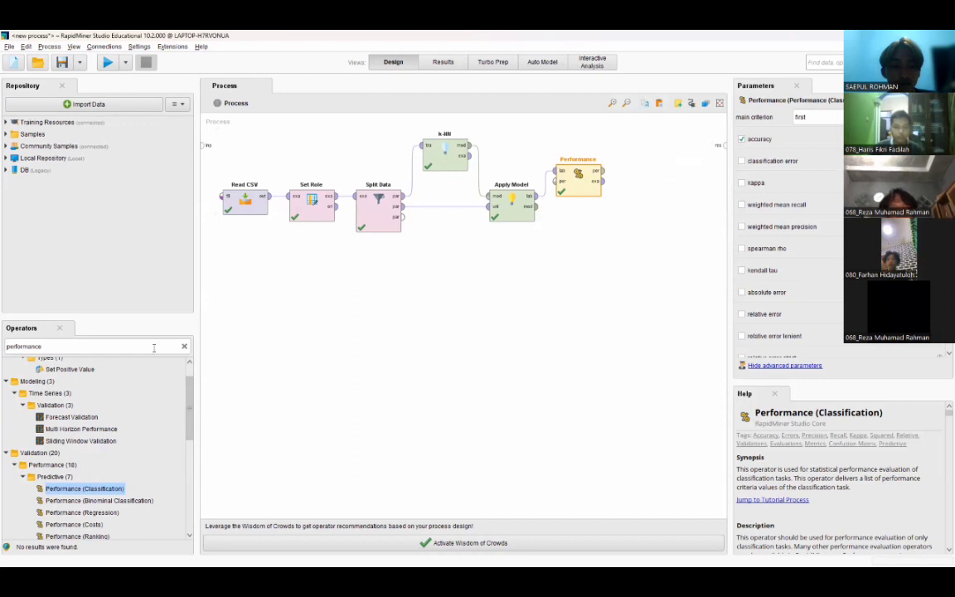
Step: Find the Read CSV operator and add a second one to the process, below the existing Read CSV
click(183, 348)
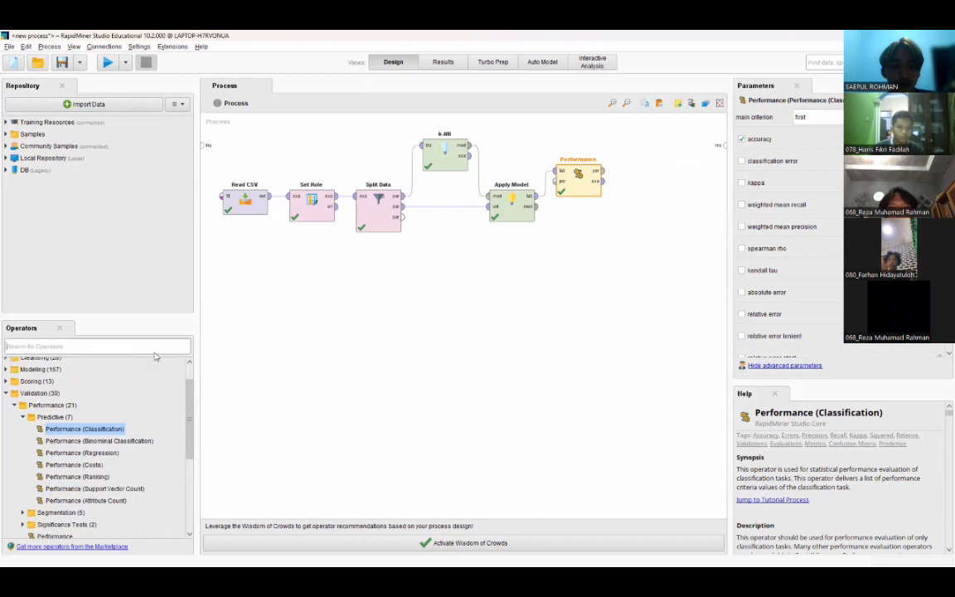
text(read)
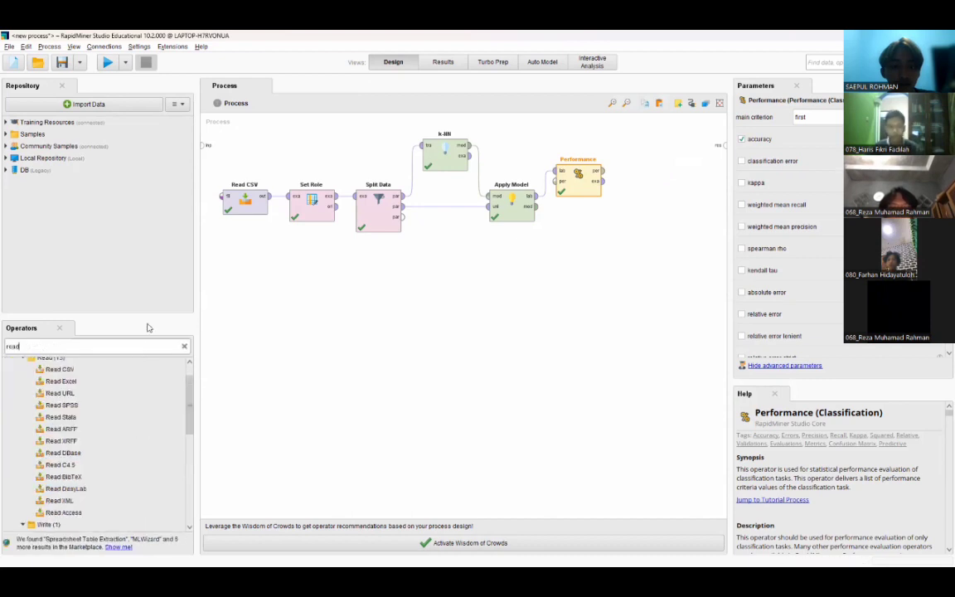
text( cs)
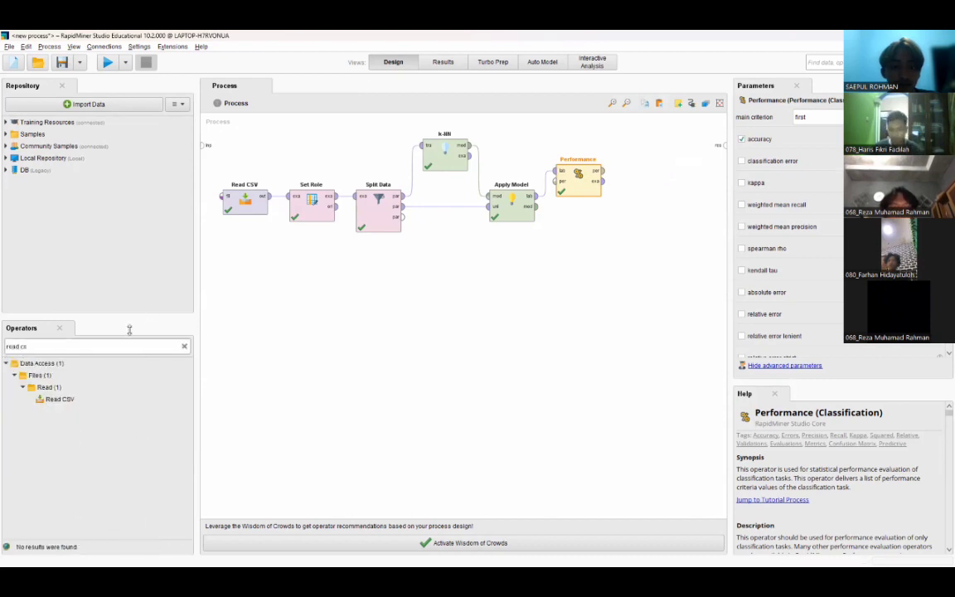
click(69, 399)
drag(73, 400, 258, 309)
Step: Load Anemia_Dataset.csv from Documents in the new Read CSV's import configuration and accept the comma-separated data format
click(795, 119)
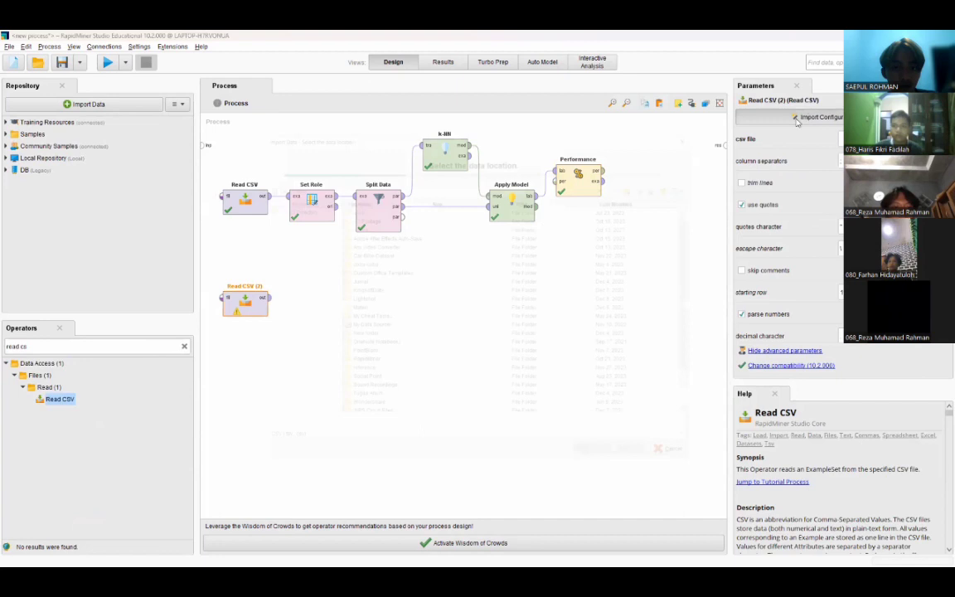
scroll(488, 325, down, 3)
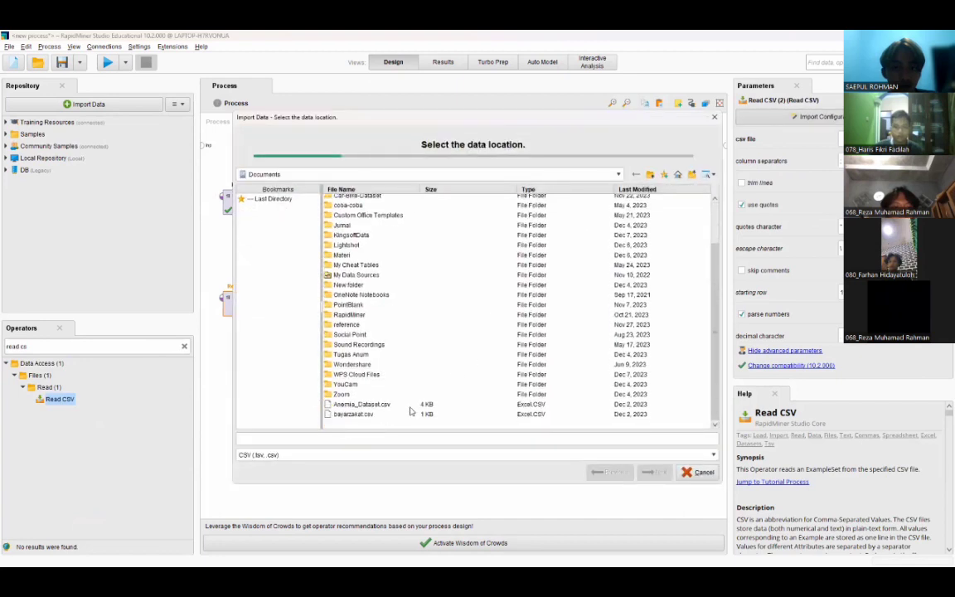
click(364, 403)
click(654, 472)
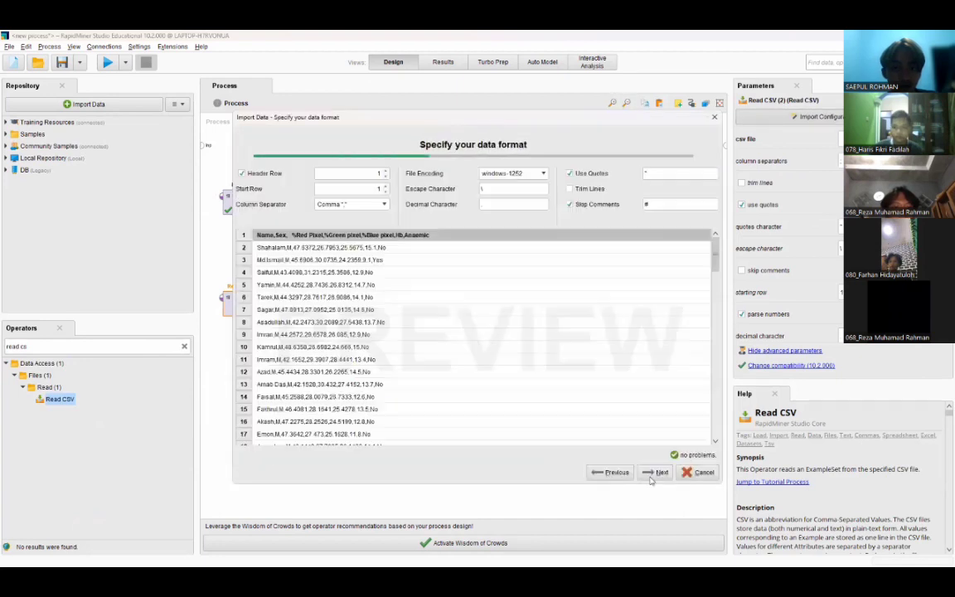
click(655, 471)
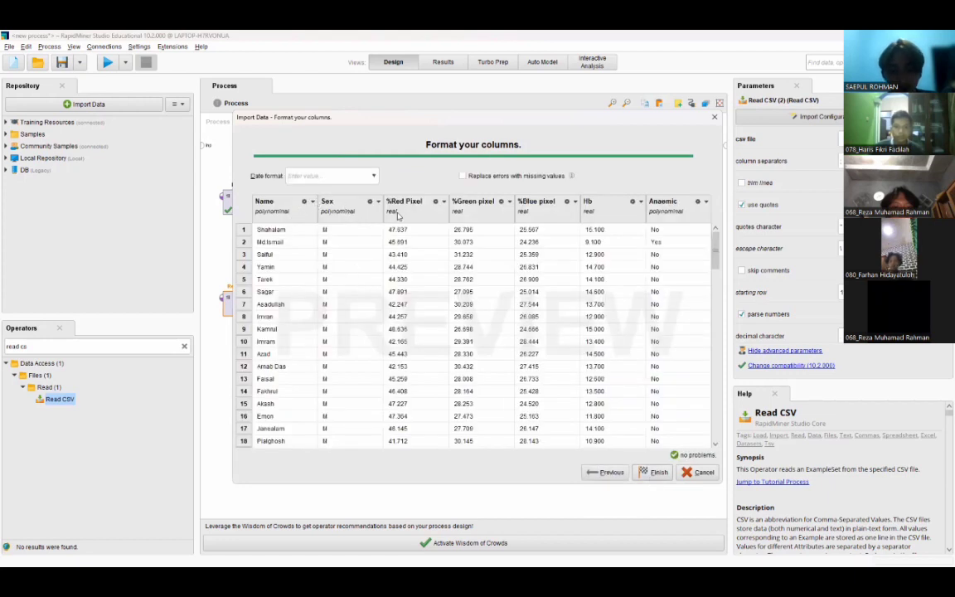
Step: Exclude the Name, Sex and Anaemic columns from the second Read CSV's import and finish the configuration
click(311, 201)
click(298, 231)
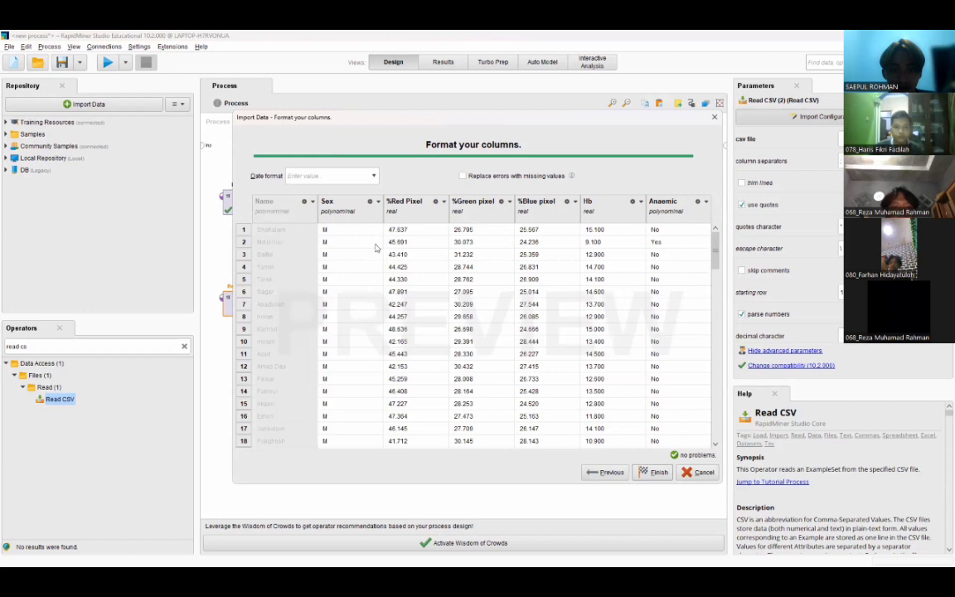
click(378, 202)
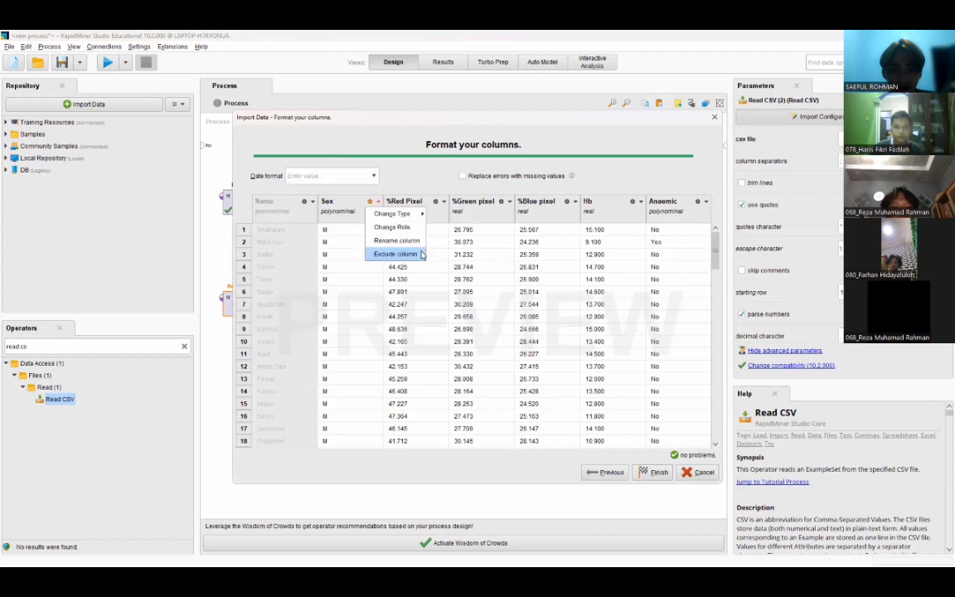
click(705, 203)
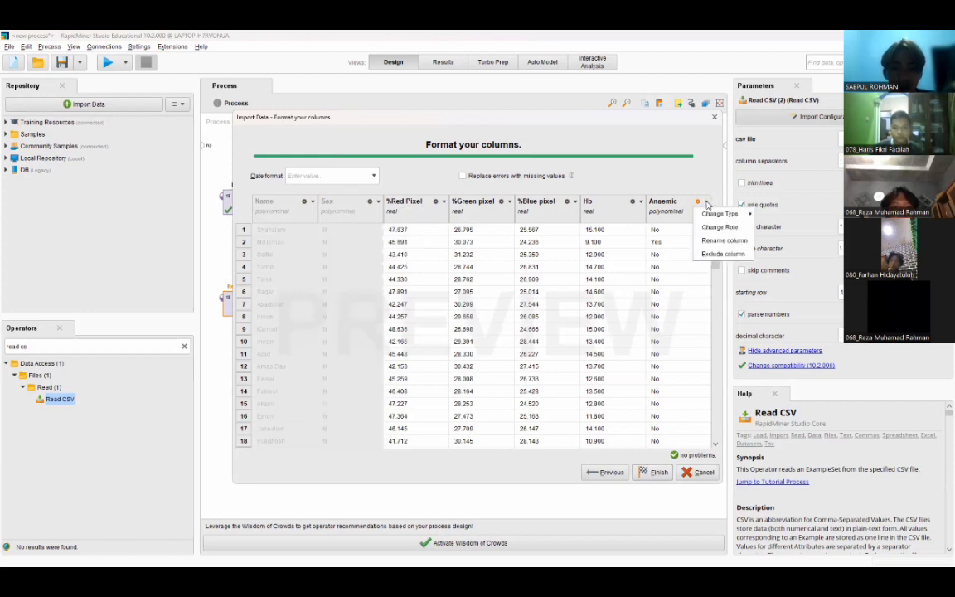
click(723, 254)
click(658, 473)
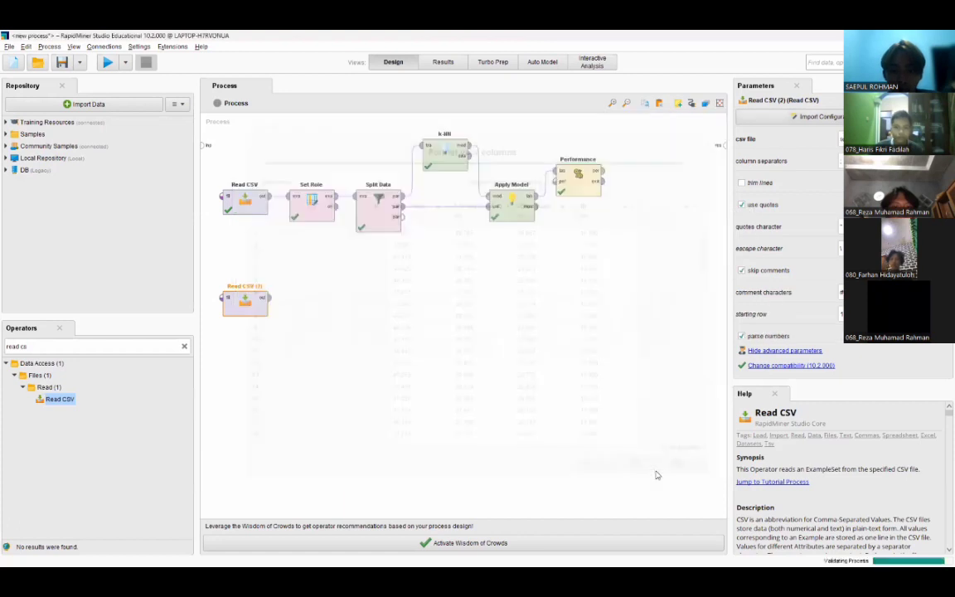
Step: Add a k-Means operator beside the second Read CSV and connect the Read CSV output to its example set input
click(185, 347)
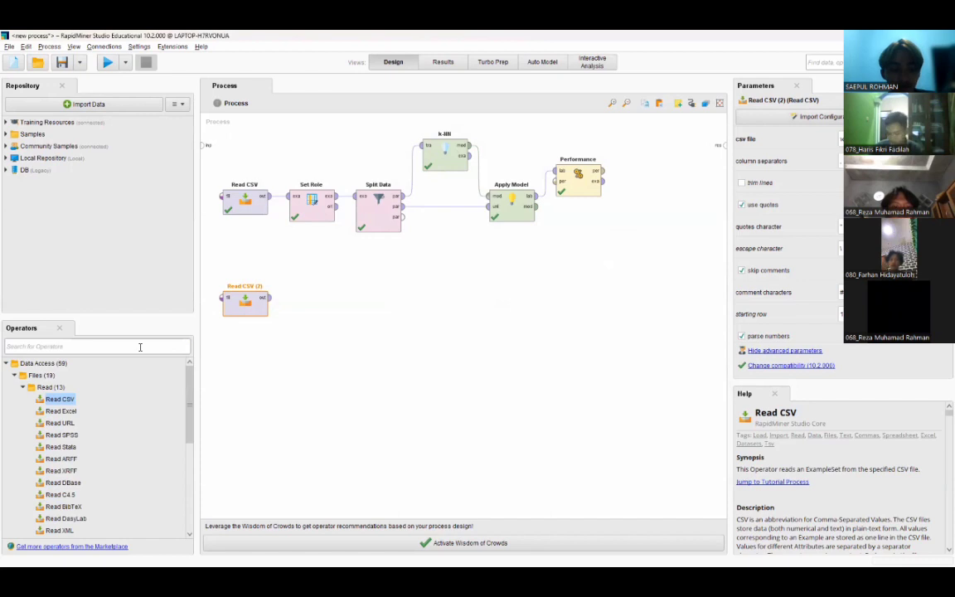
text(k-mea)
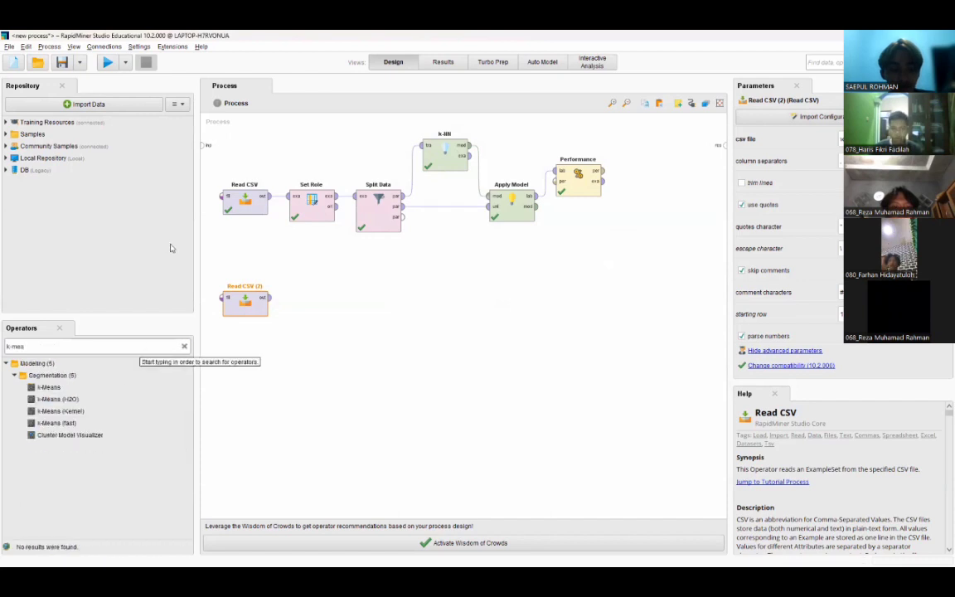
drag(50, 387, 344, 306)
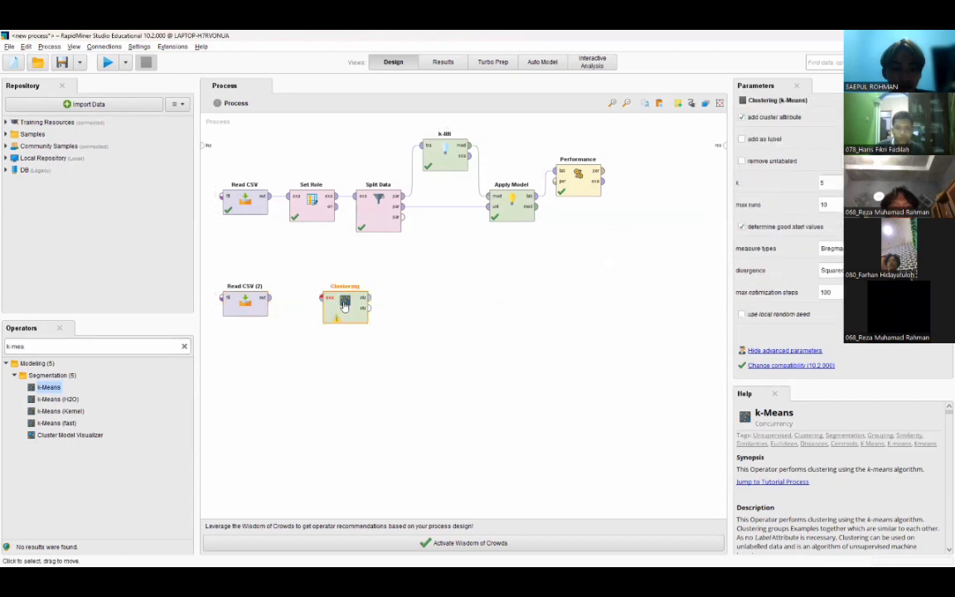
click(263, 297)
click(322, 299)
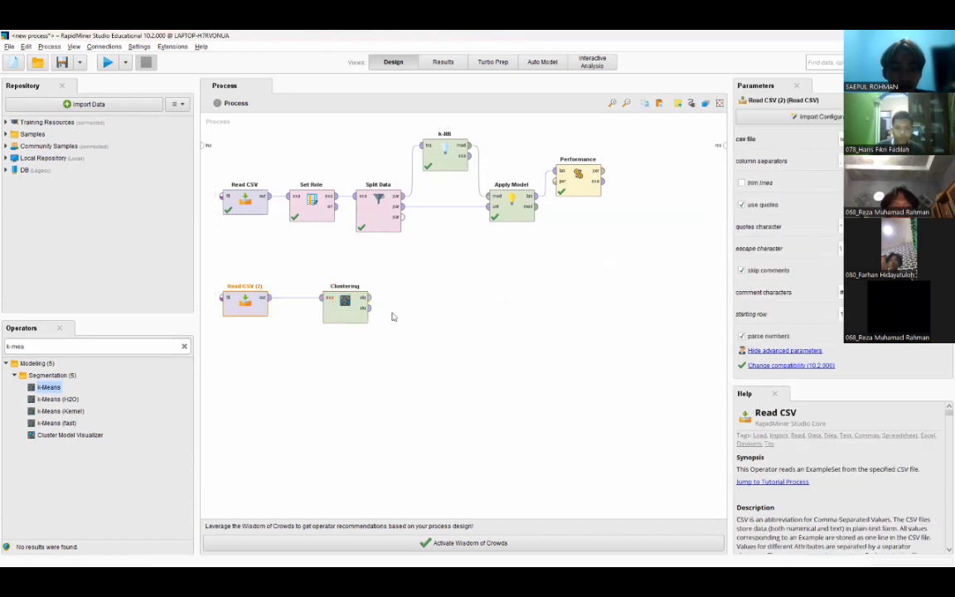
Step: Set the k-Means clustering operator's k to 2 and its measure types to numerical measures
click(359, 311)
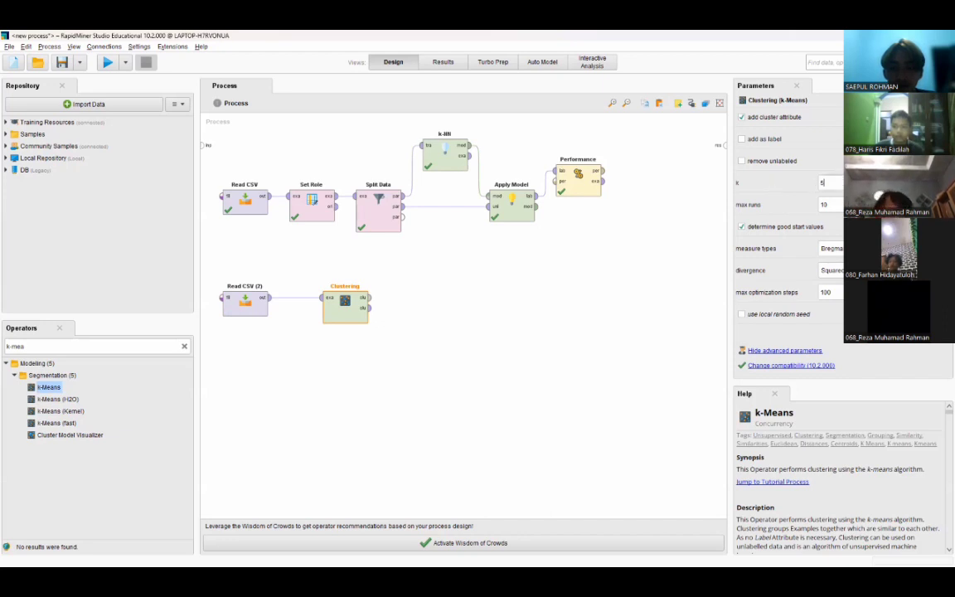
click(827, 183)
key(BackSpace)
text(2)
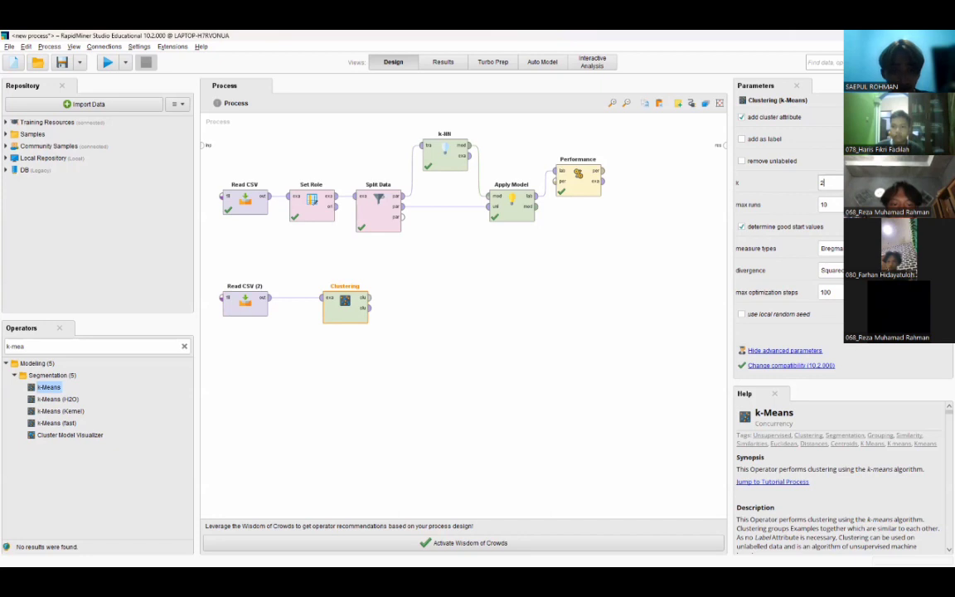
click(885, 248)
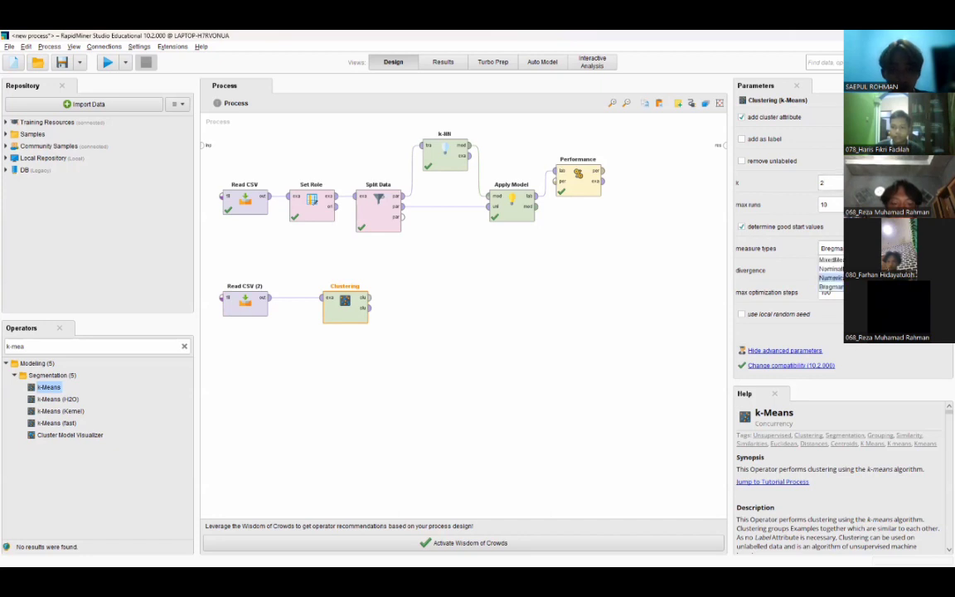
click(825, 277)
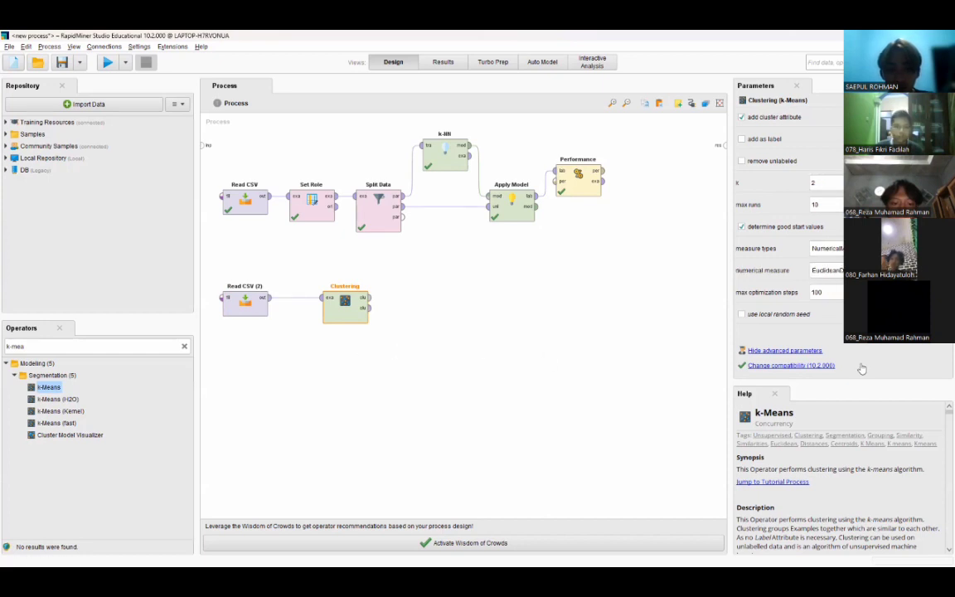
Step: Search the operators for performance and add Cluster Distance Performance after the Clustering operator
click(185, 348)
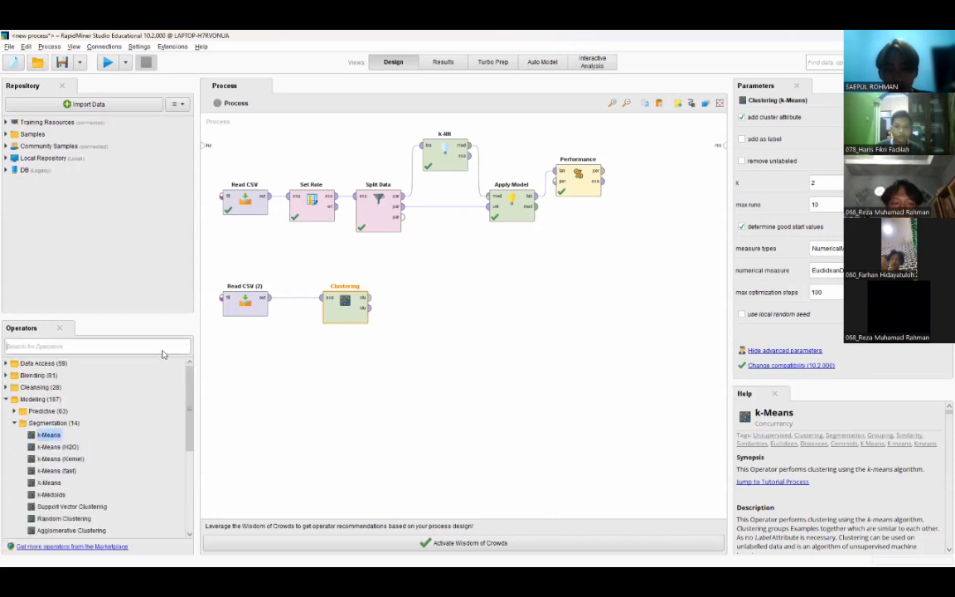
text(per)
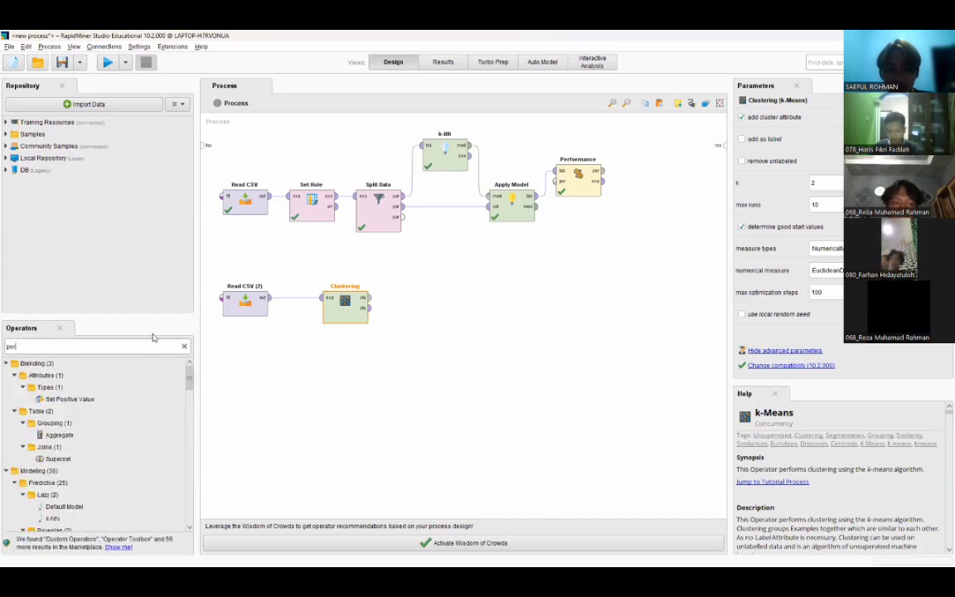
text(for)
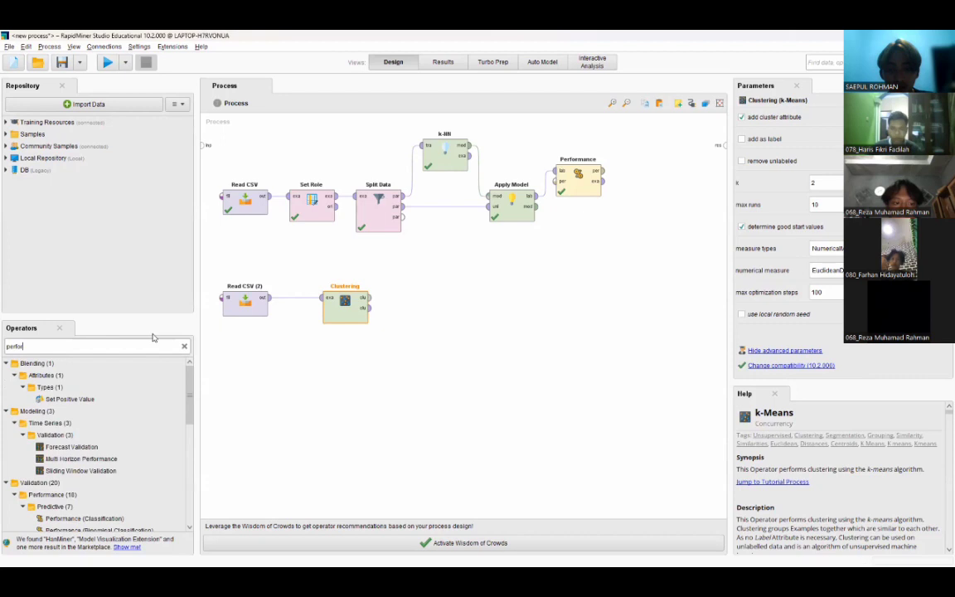
text(man)
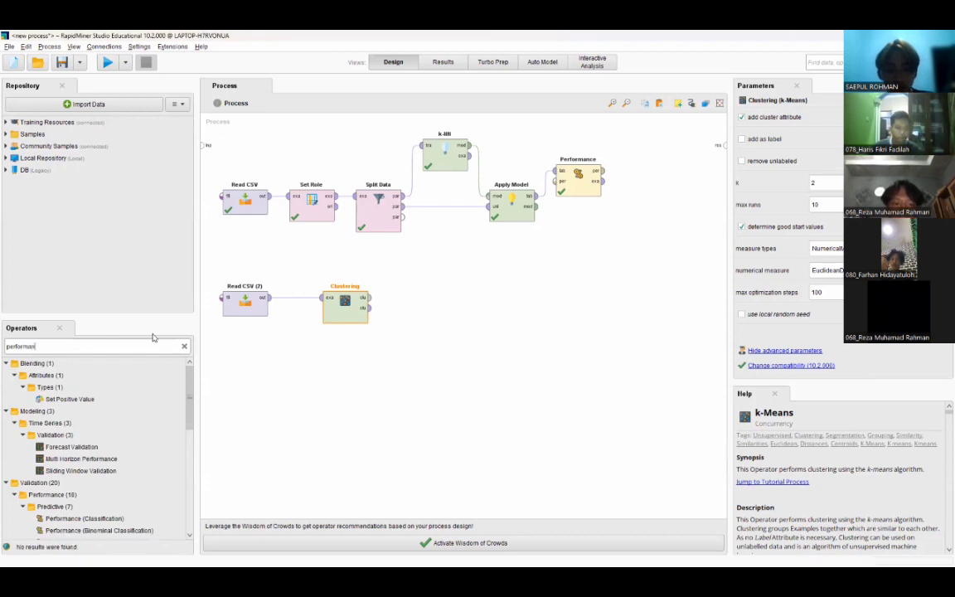
scroll(108, 464, down, 5)
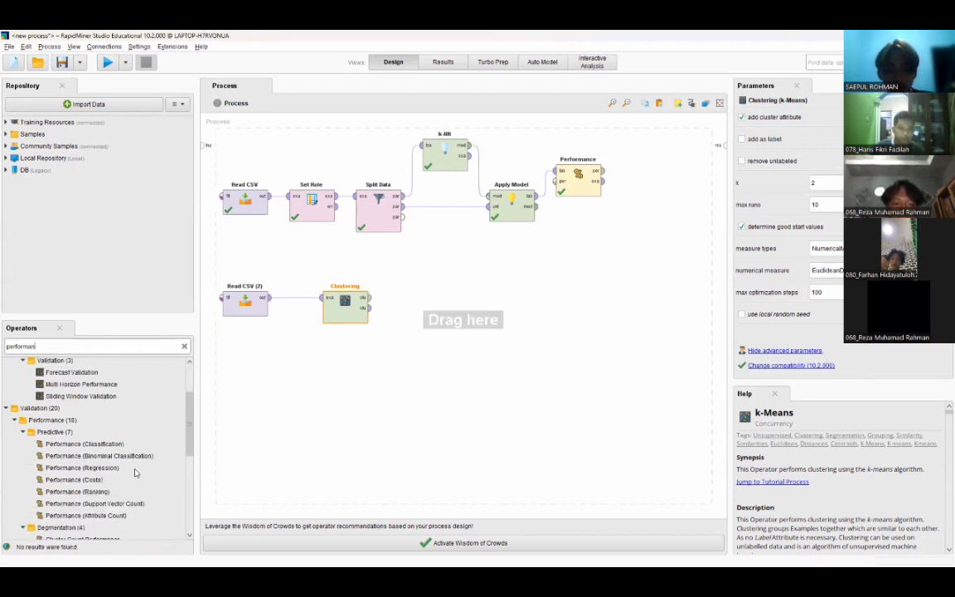
drag(112, 493, 437, 309)
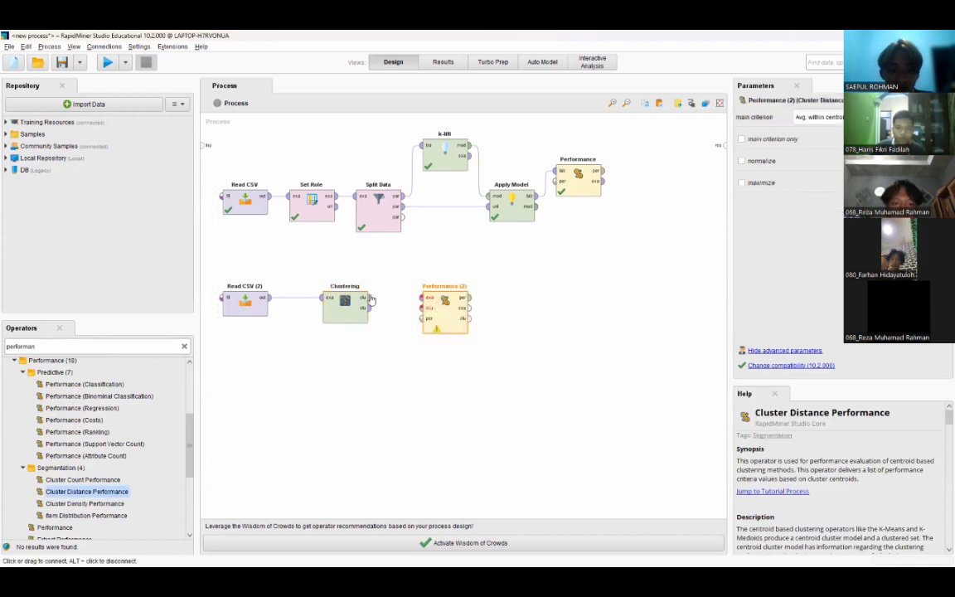
Step: Connect both Clustering outputs to Cluster Distance Performance, link its performance and example set outputs to the result ports, and run the process
drag(371, 299, 422, 309)
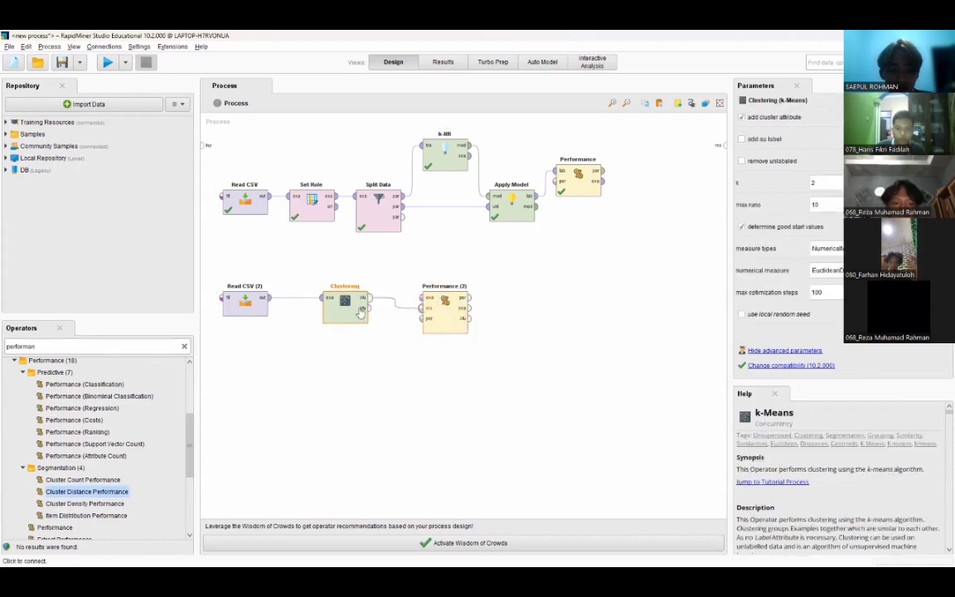
drag(370, 308, 725, 146)
drag(470, 308, 609, 261)
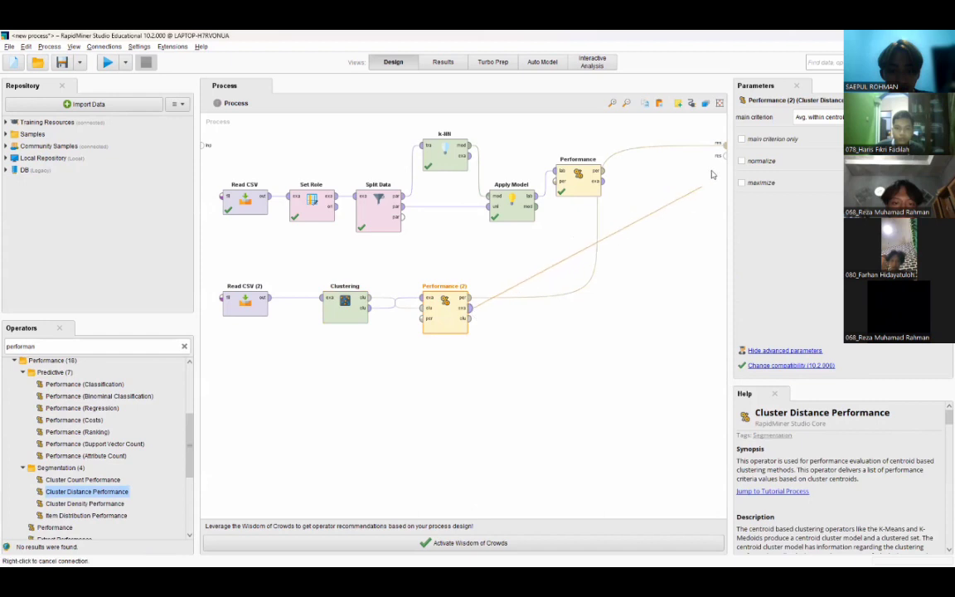
click(717, 154)
click(107, 63)
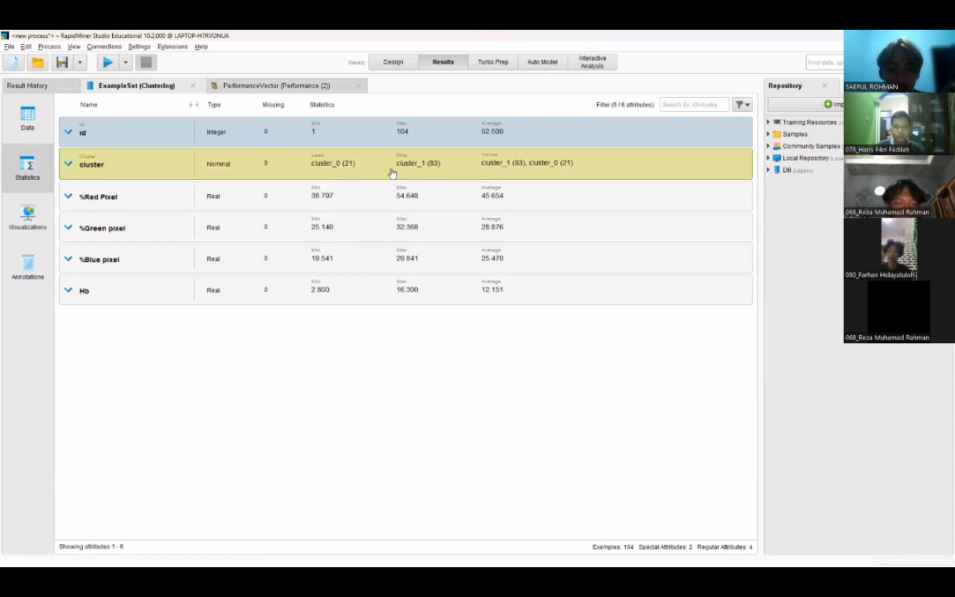
Step: Open the cluster attribute's visualization from its statistics and change the plot type to Scatter / Bubble
click(69, 166)
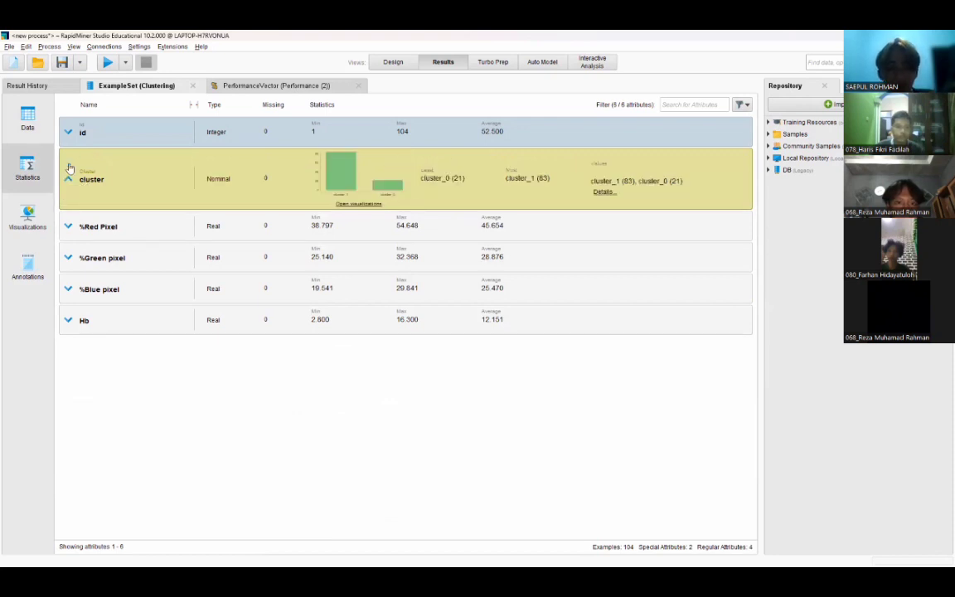
click(359, 204)
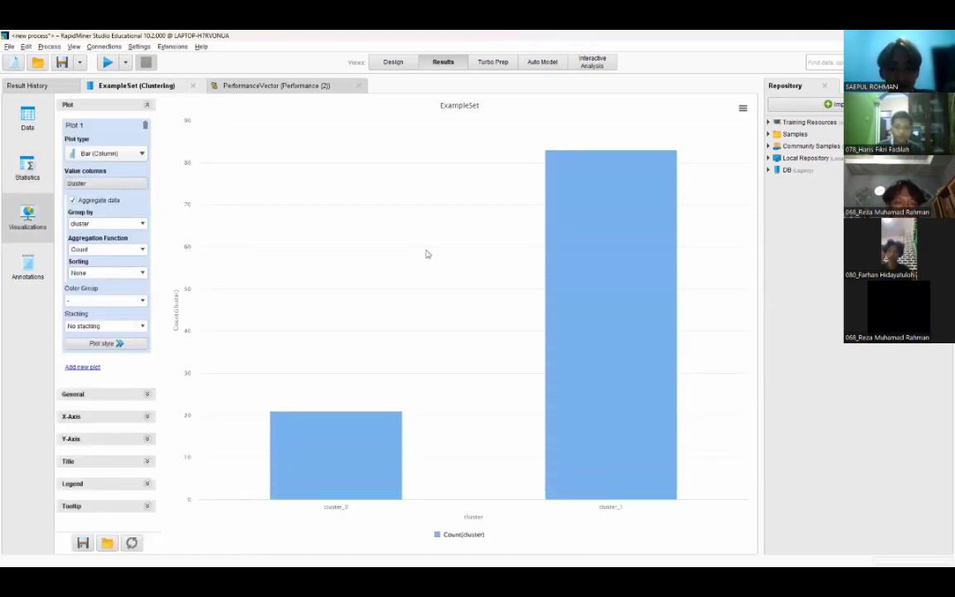
click(118, 156)
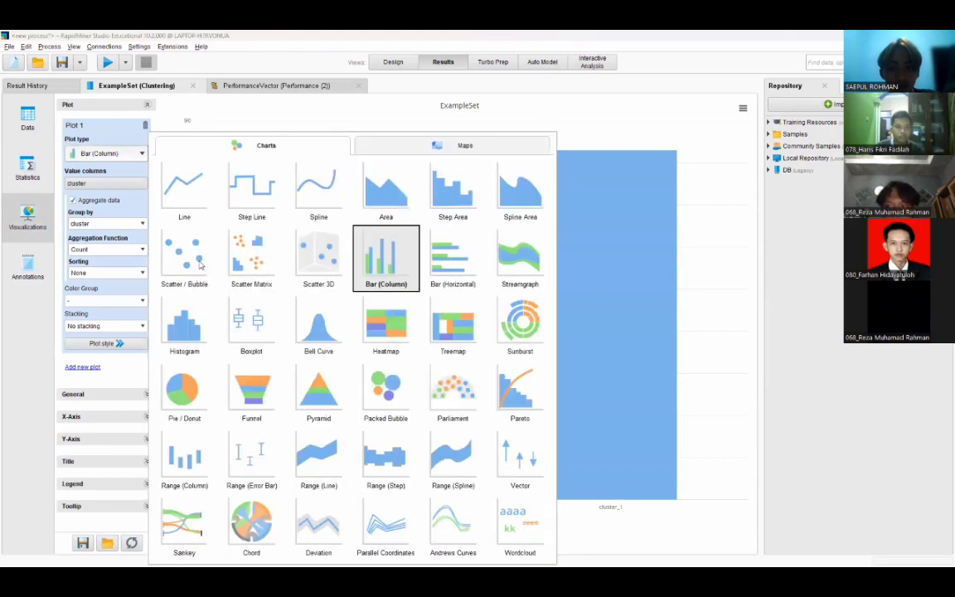
click(199, 263)
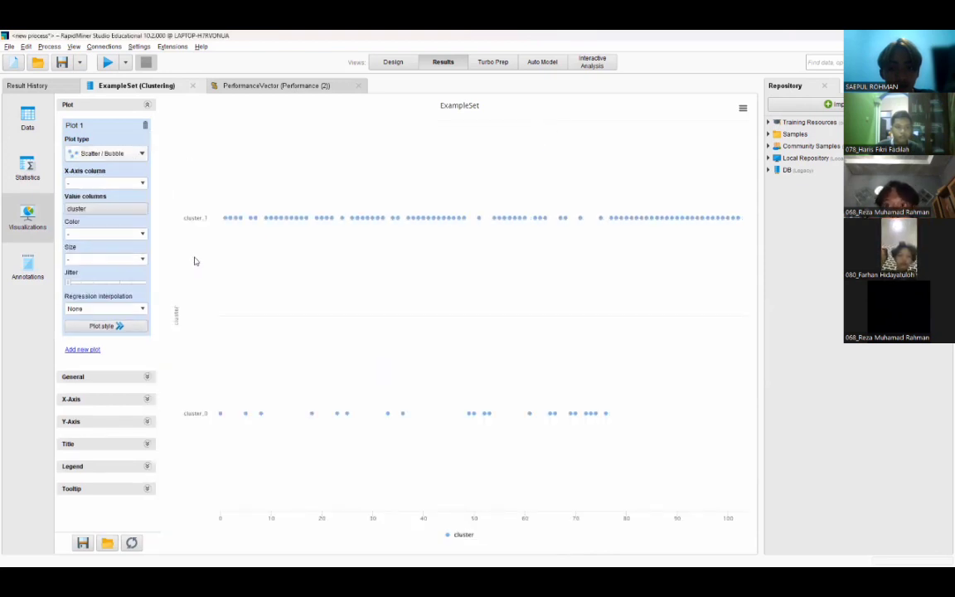
Step: Plot %Red Pixel as the value column against %Blue pixel on the X-axis, and color the points by cluster
click(141, 183)
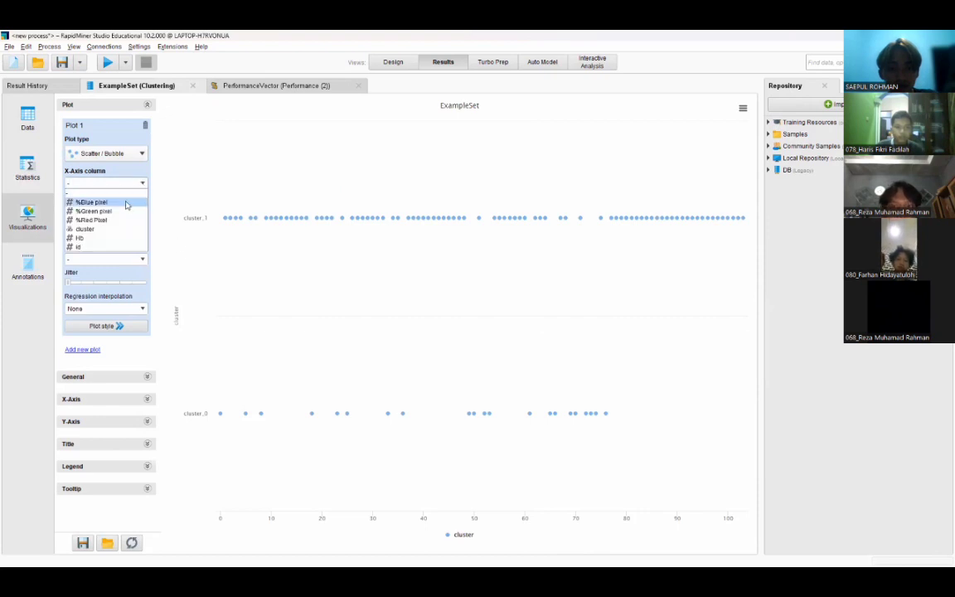
click(126, 198)
click(127, 210)
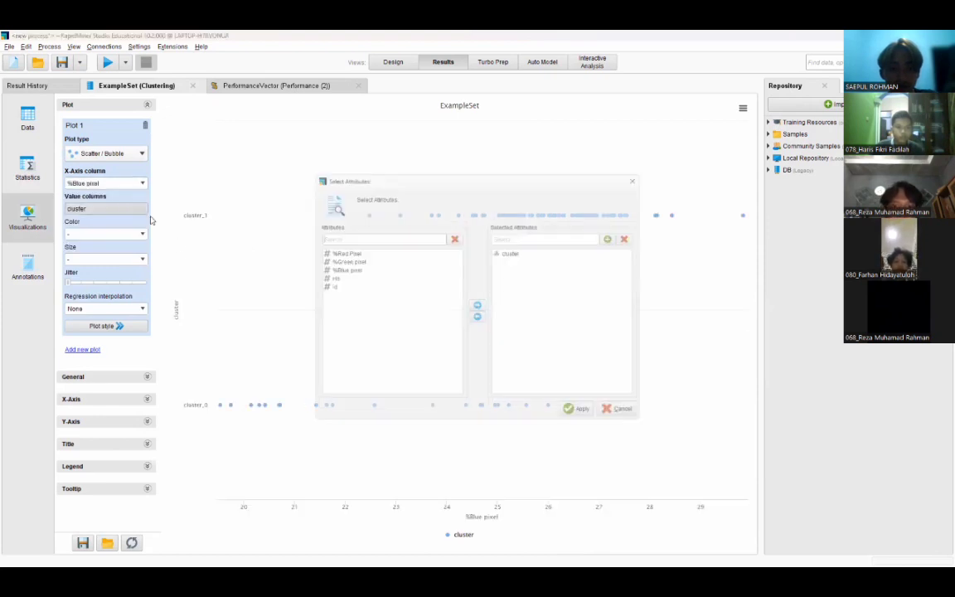
click(517, 250)
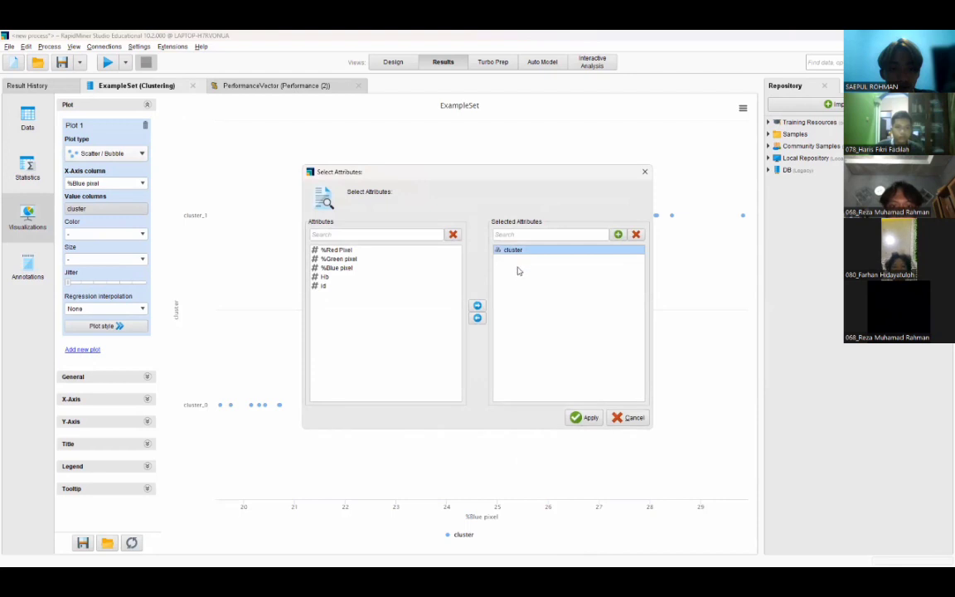
click(478, 318)
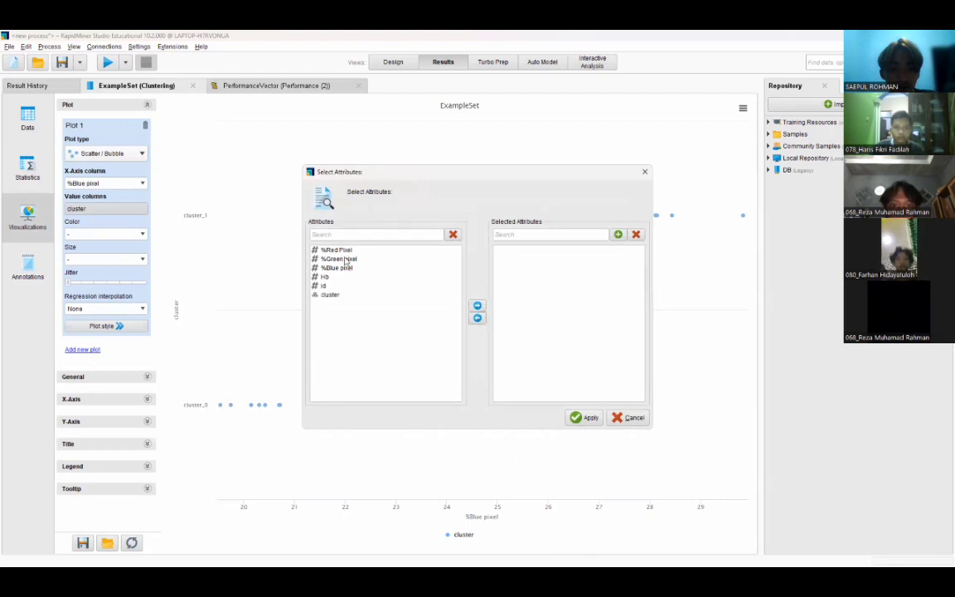
click(340, 250)
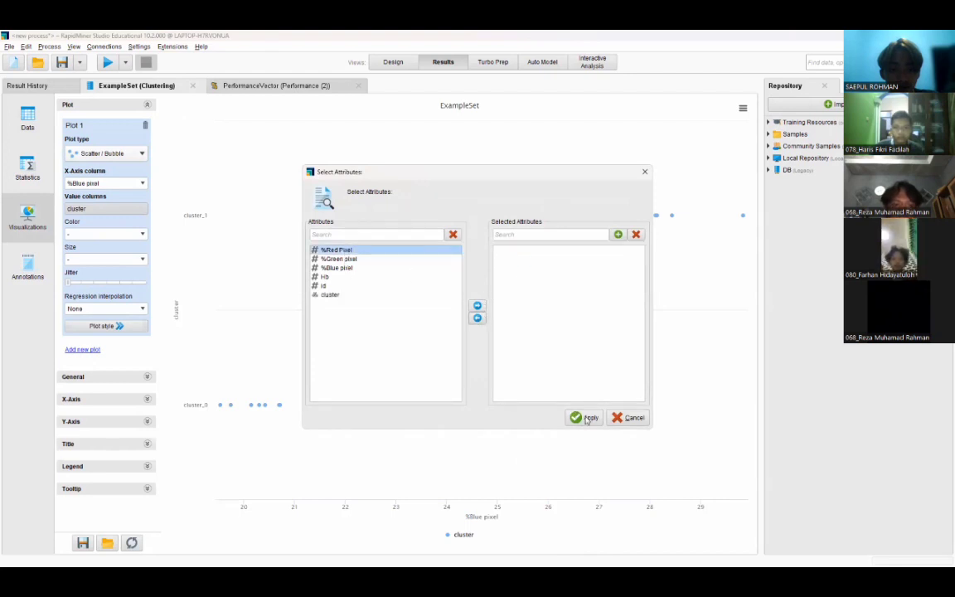
click(477, 306)
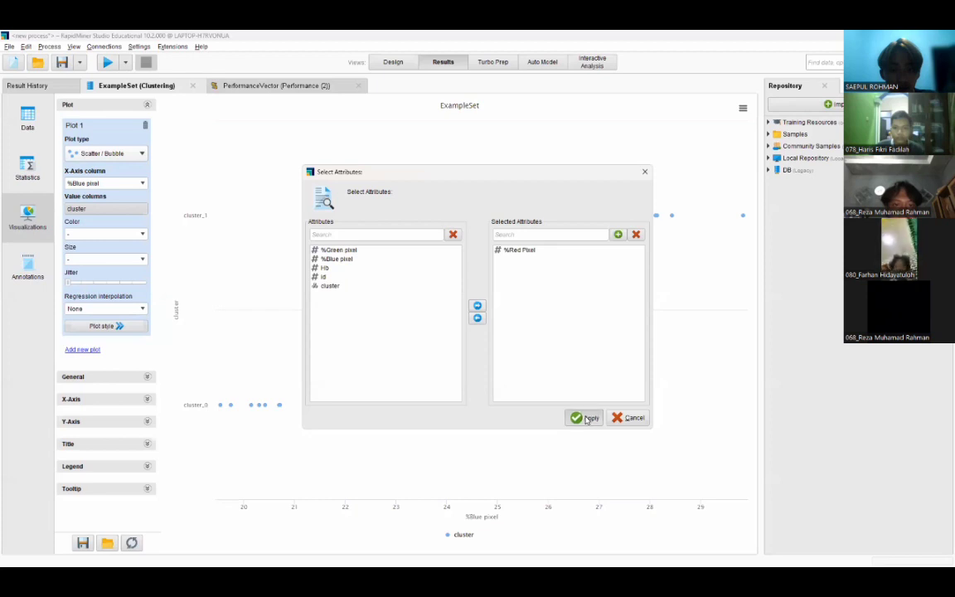
click(586, 417)
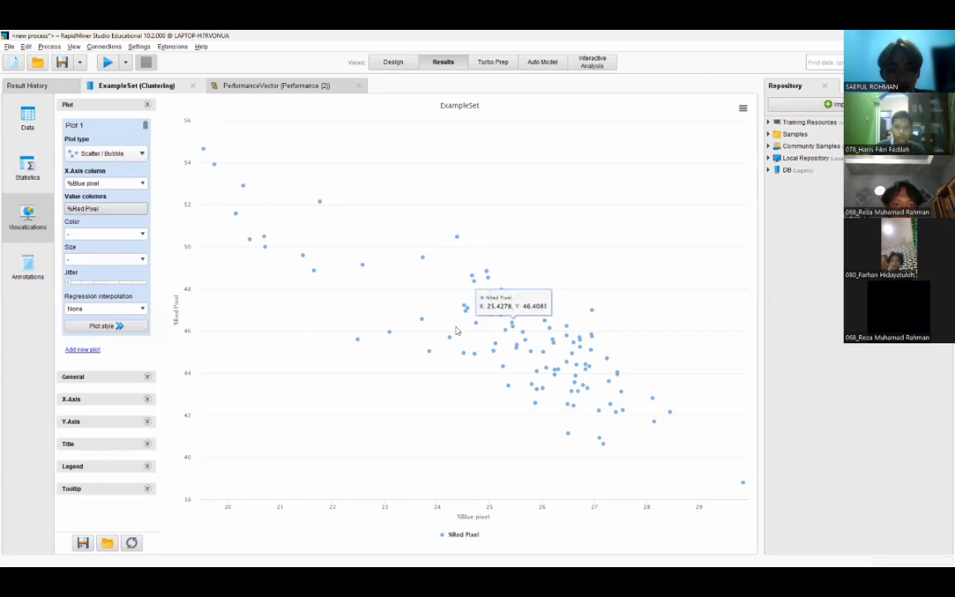
click(124, 233)
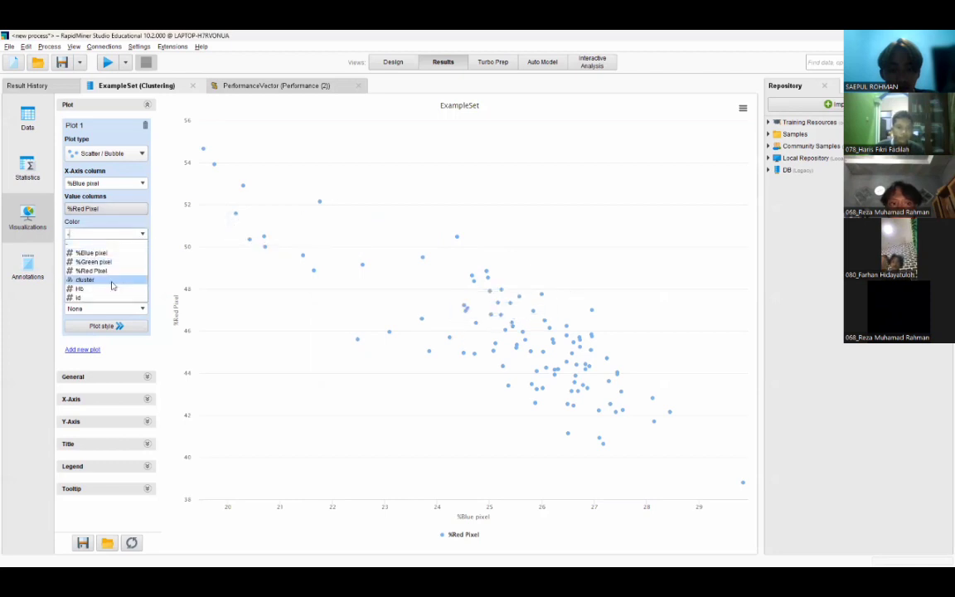
click(112, 282)
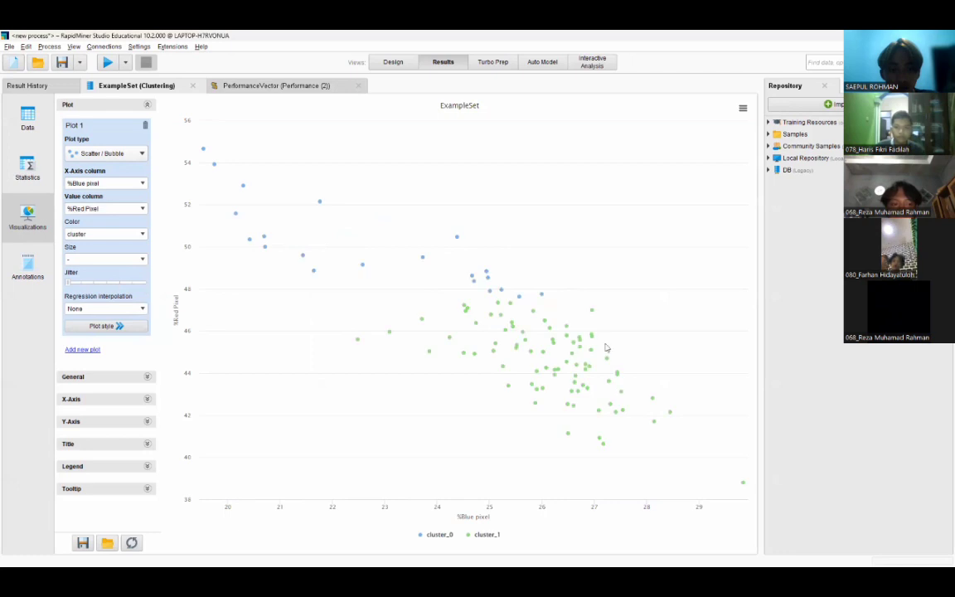